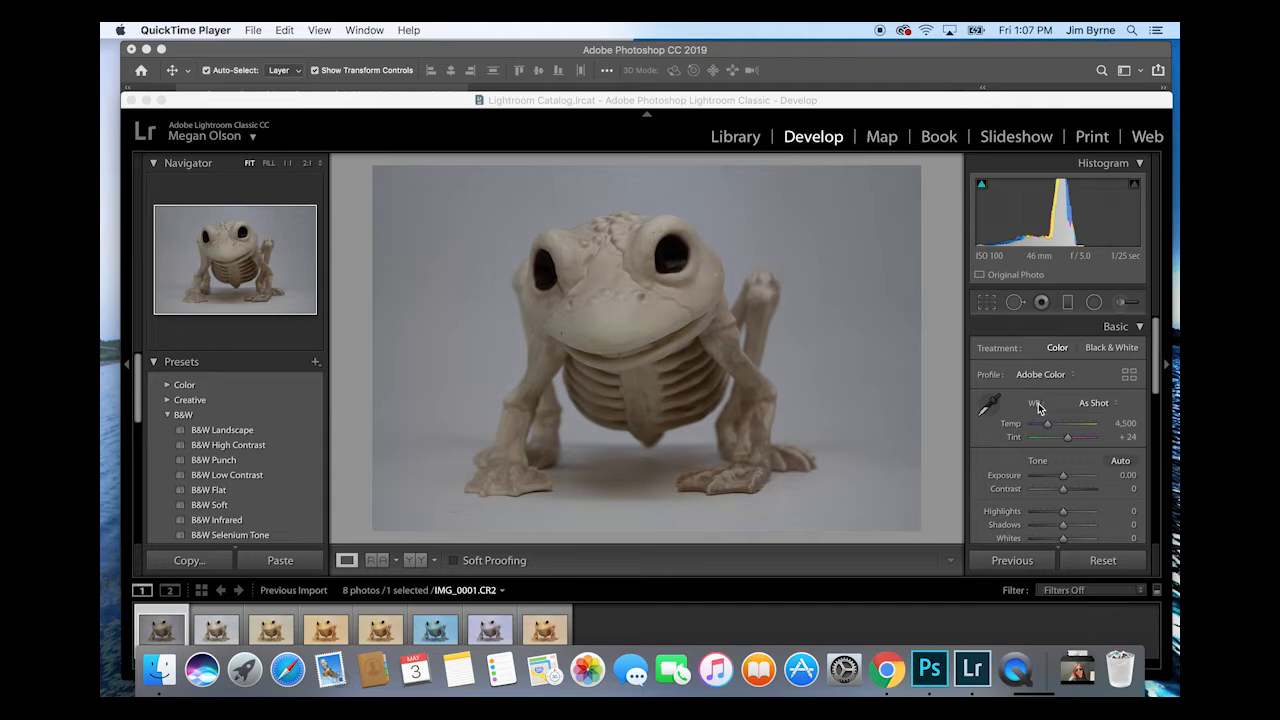
- Try the Auto, Daylight, Cloudy and Shade white balance presets on the raw photo IMG_0001.CR2
key(XF86AudioRaiseVolume)
click(1117, 406)
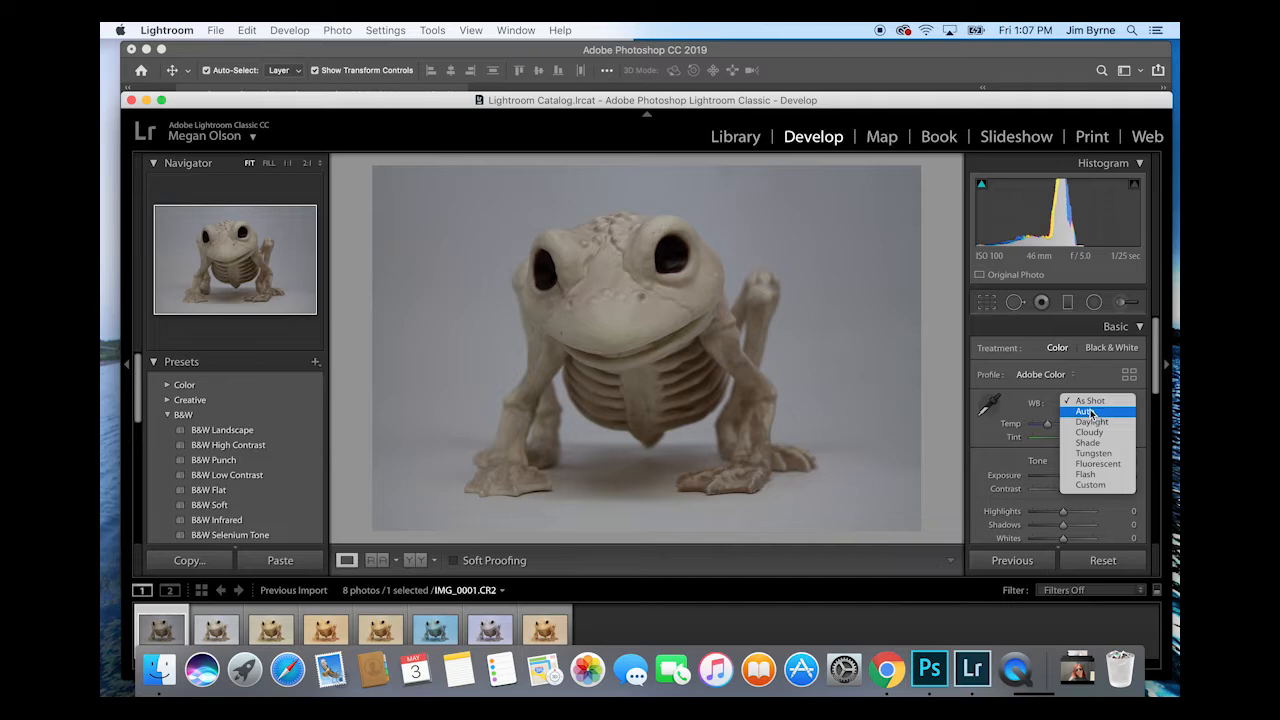
click(1096, 413)
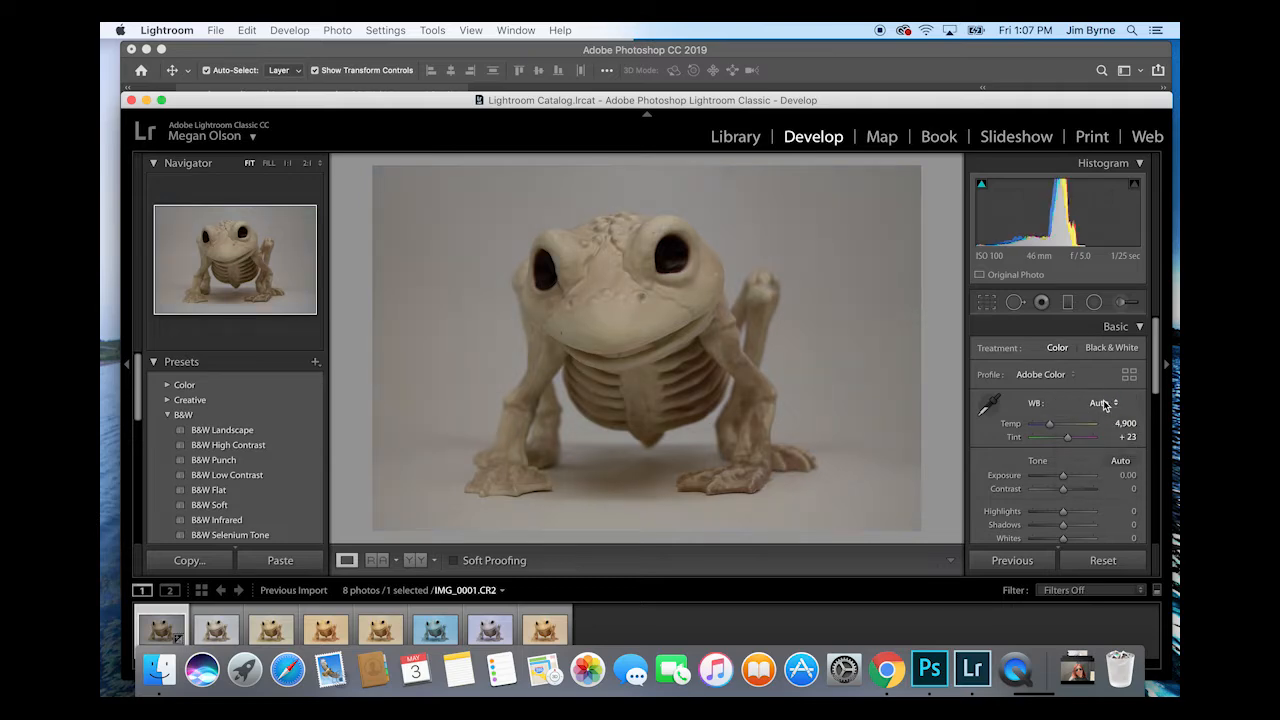
click(1117, 404)
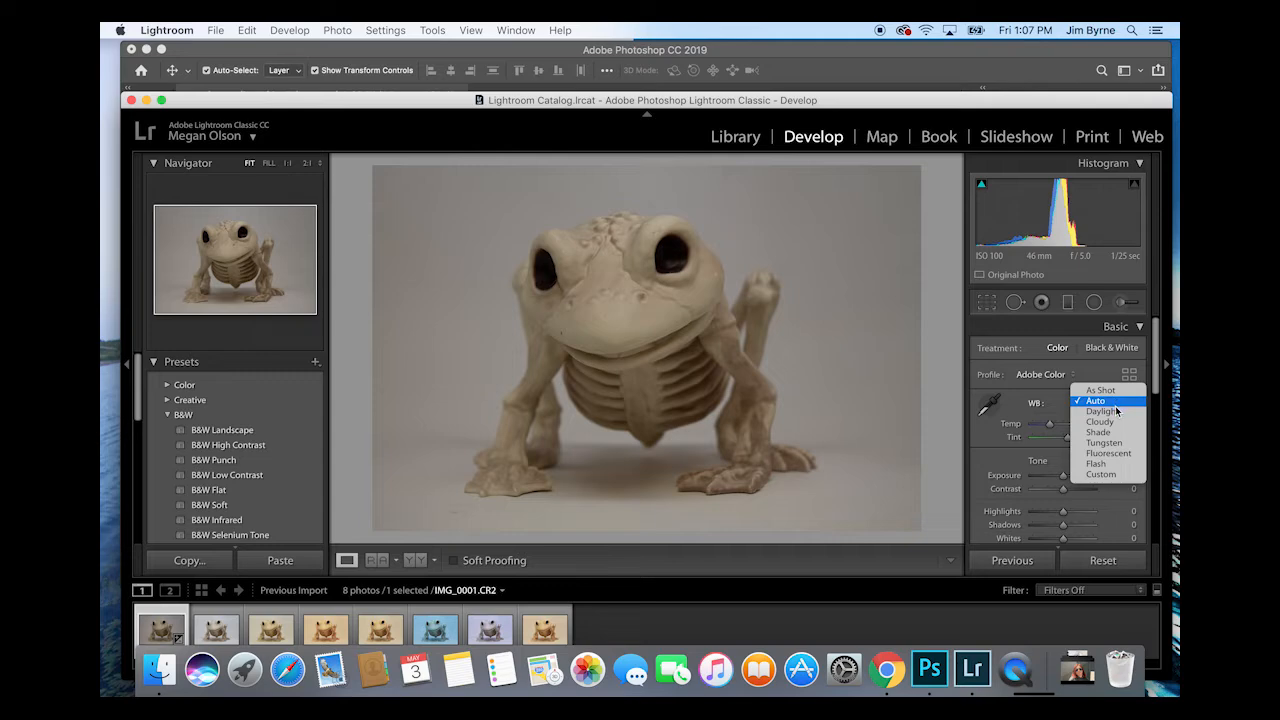
click(1116, 410)
click(1110, 404)
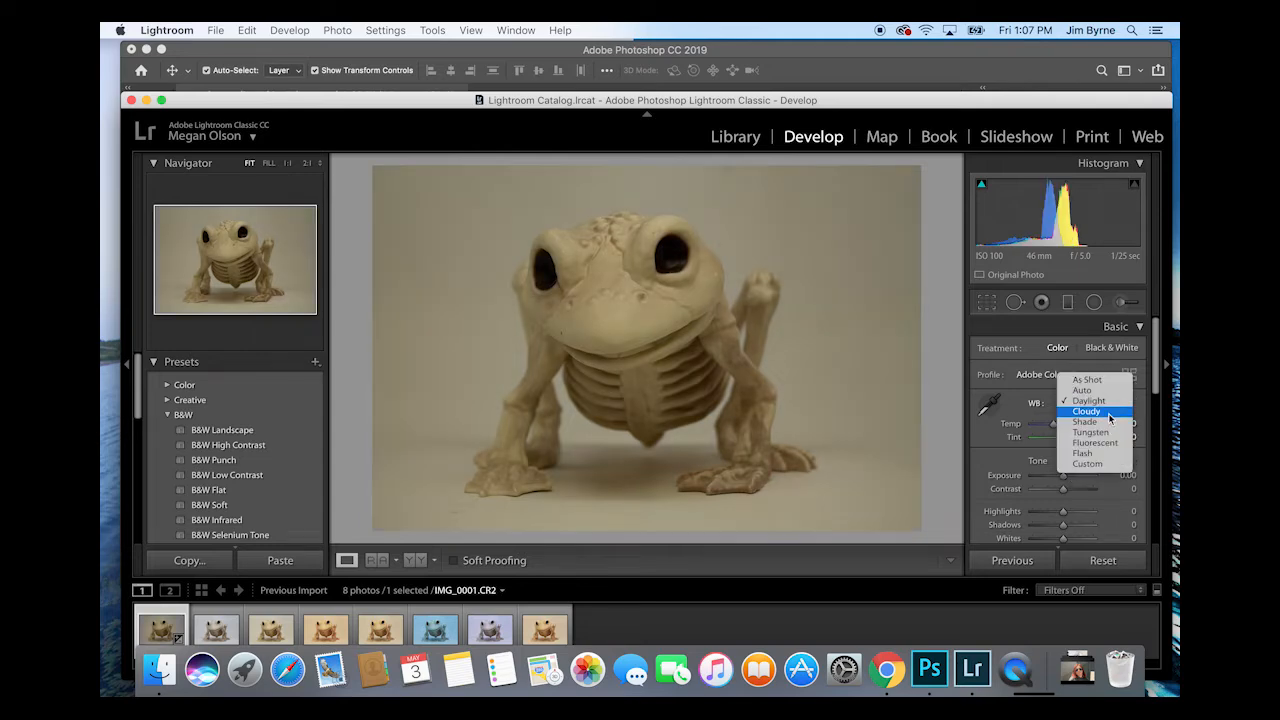
click(1108, 411)
click(1109, 416)
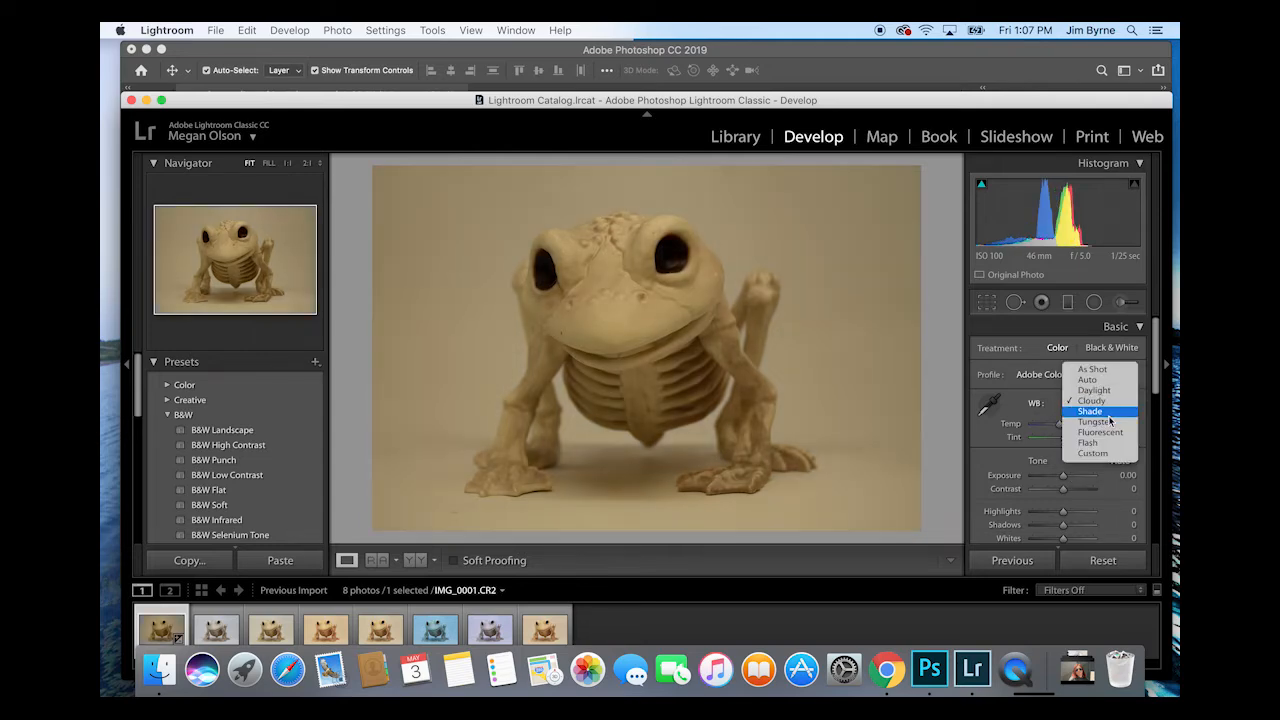
click(1109, 412)
- Try the Tungsten, Fluorescent, Flash and Custom white balance settings on IMG_0001.CR2, and return it to As Shot
click(1110, 416)
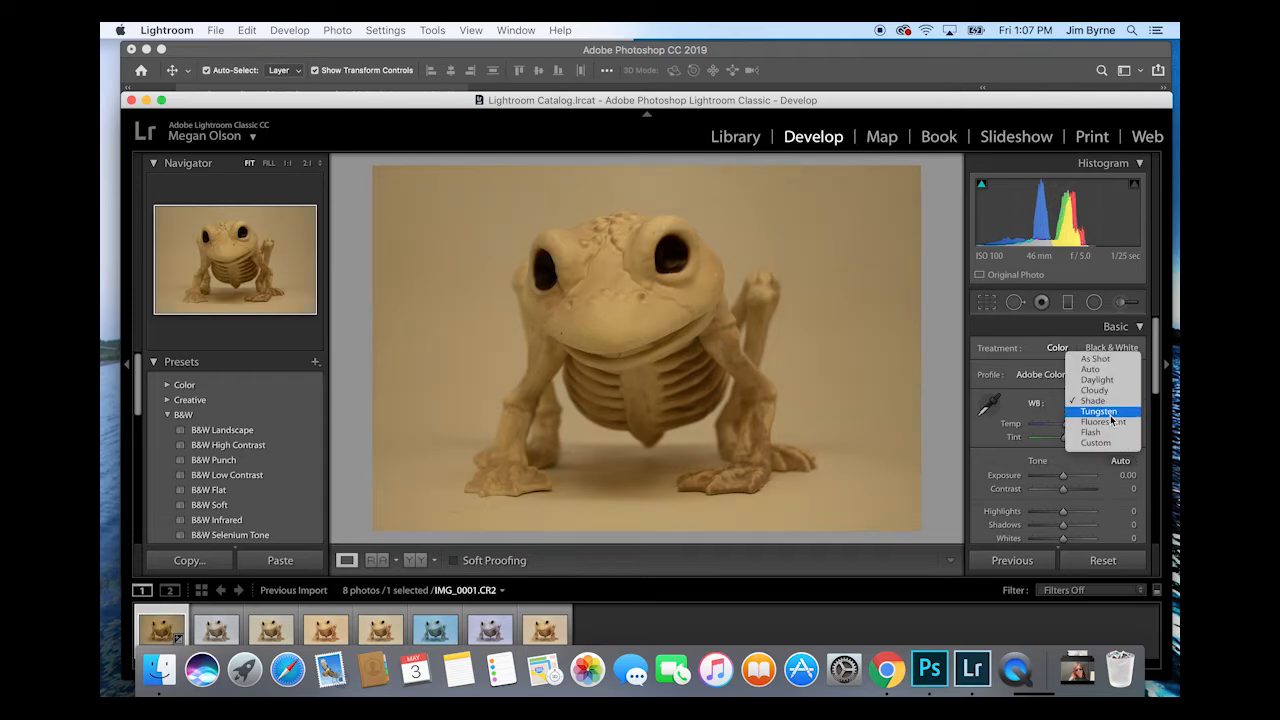
click(1110, 416)
click(1110, 414)
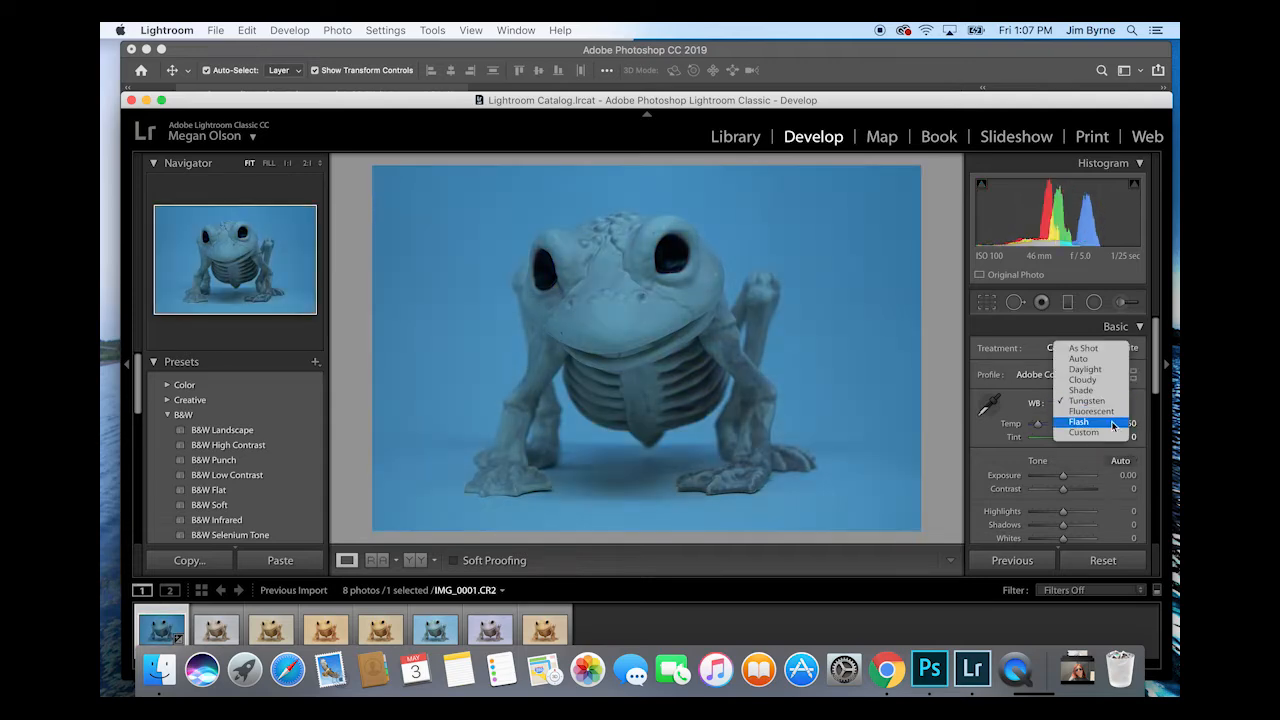
click(1110, 411)
click(1109, 409)
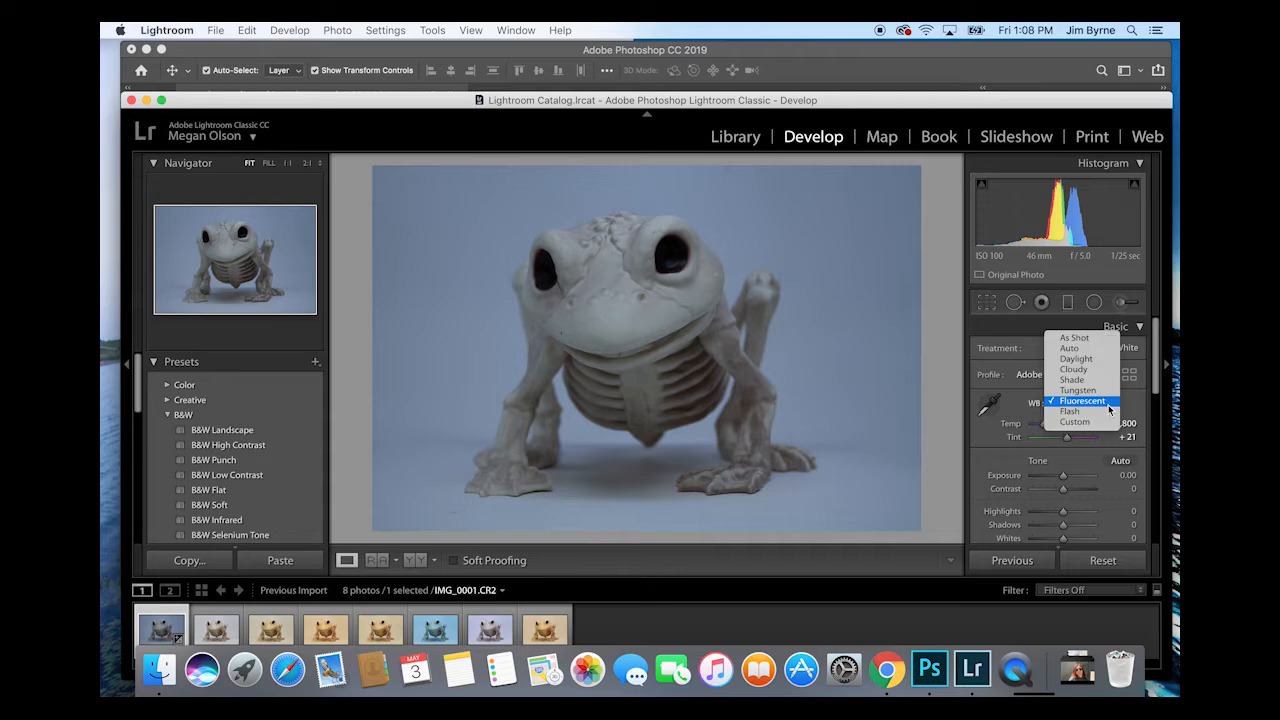
click(1110, 411)
click(1114, 408)
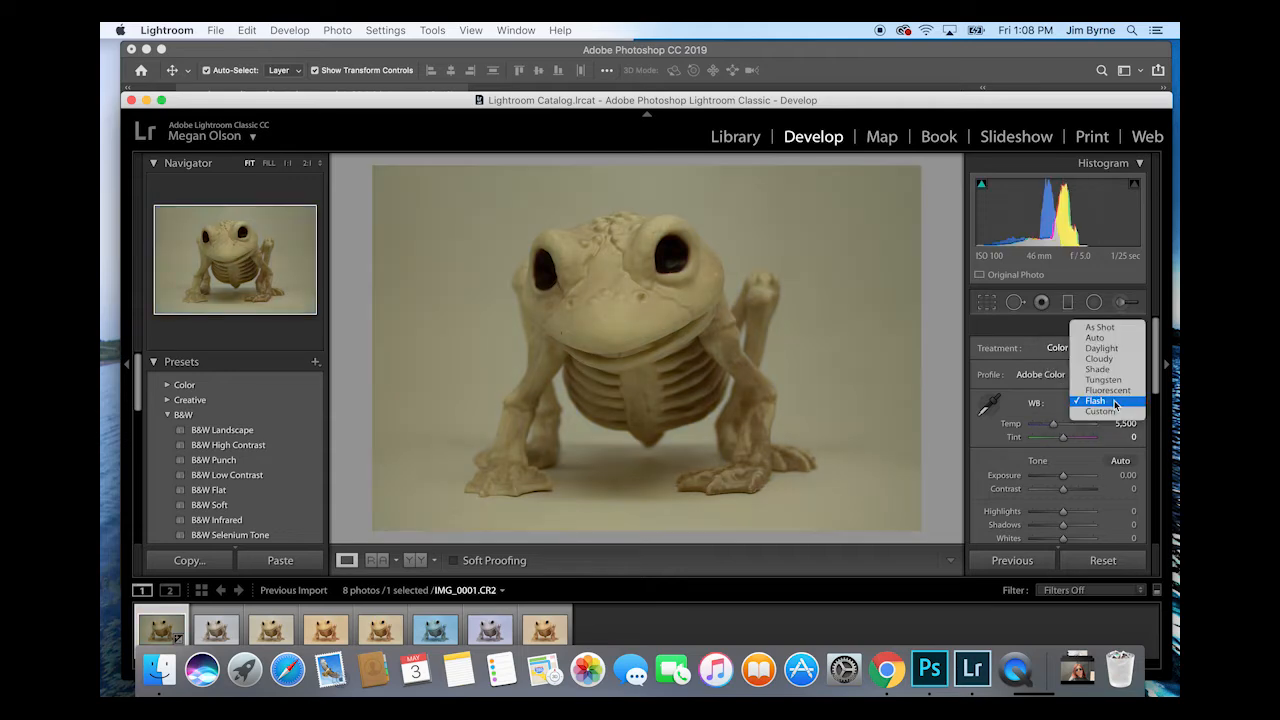
click(1114, 411)
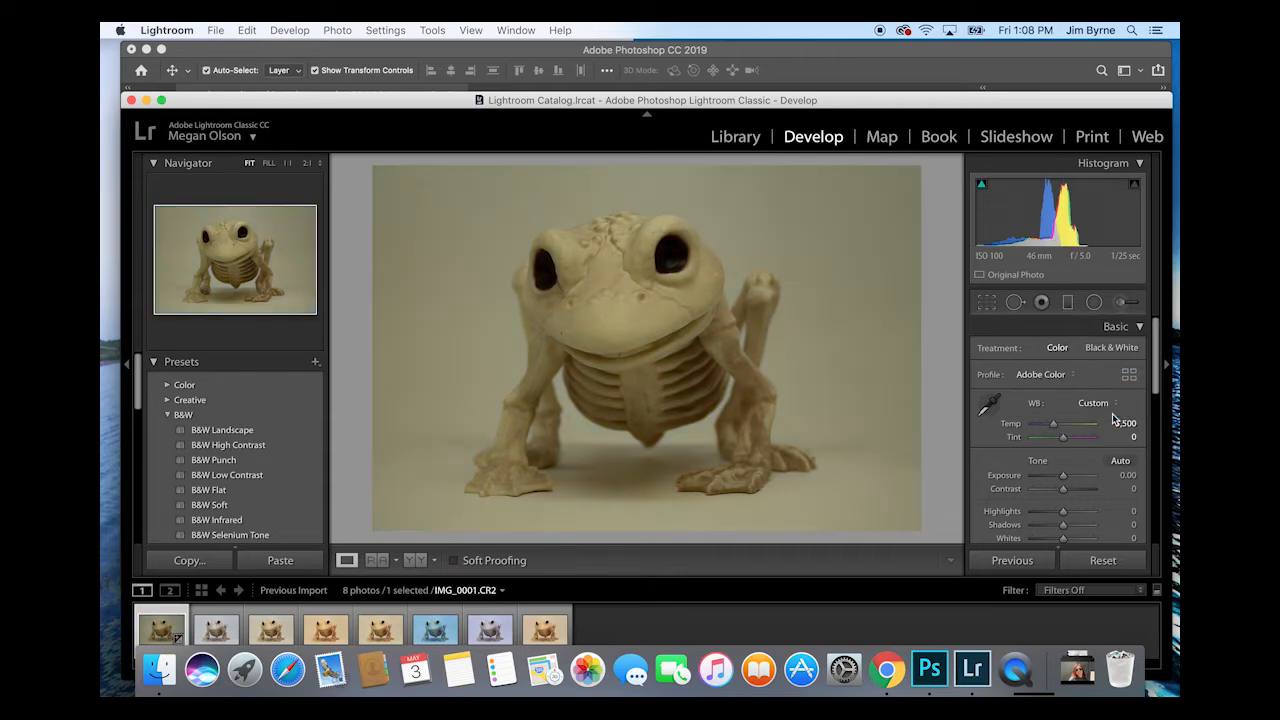
click(1115, 410)
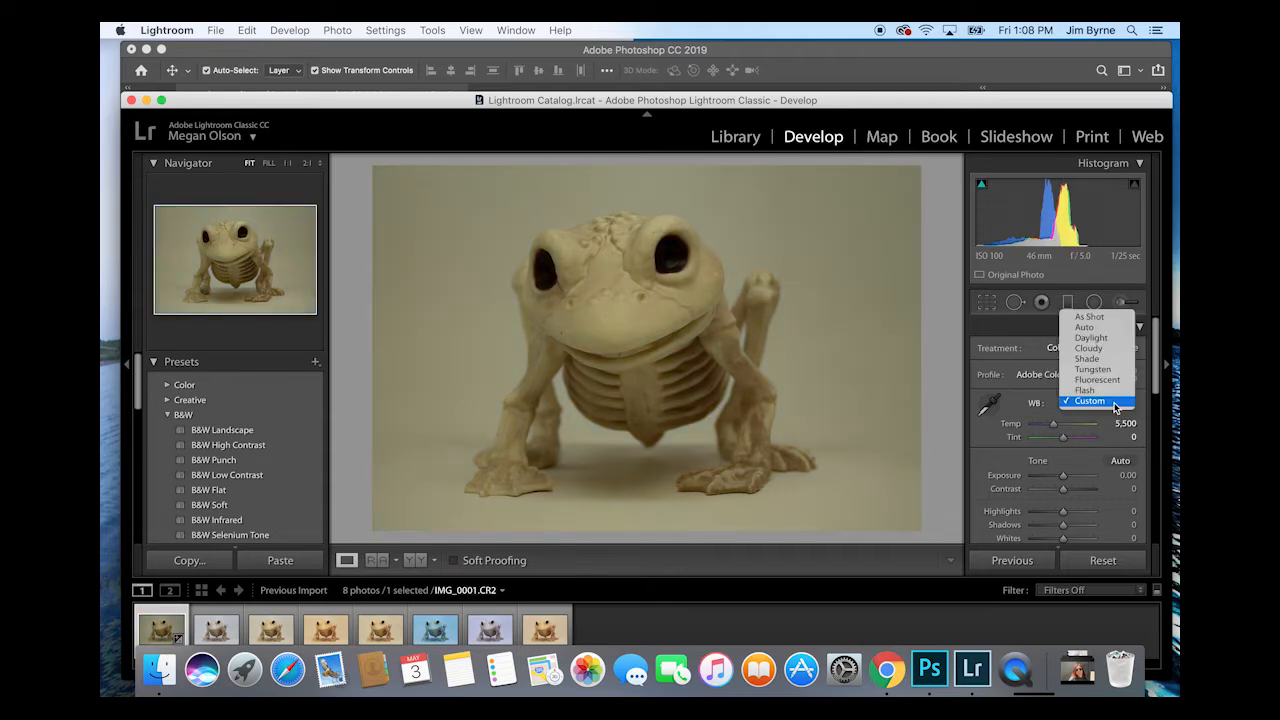
click(1119, 321)
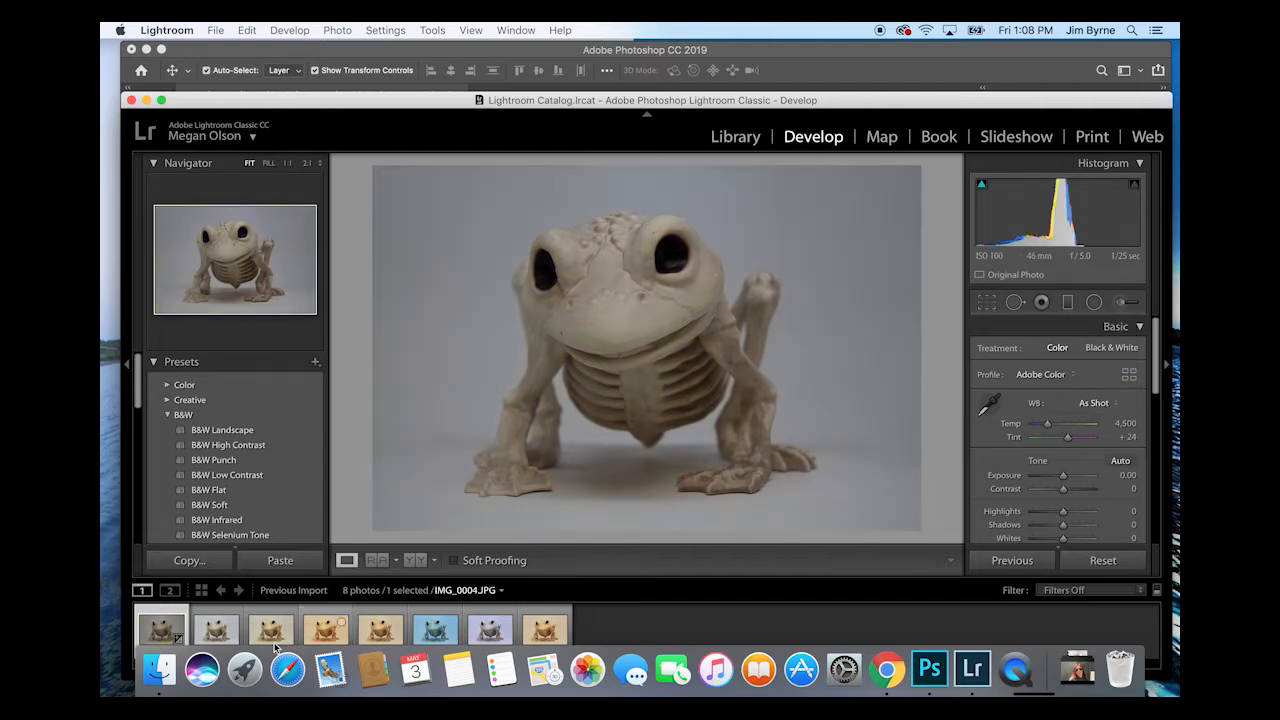
- Compare the raw IMG_0001.CR2 with IMG_0002.JPG and view which white balance options the JPEG offers
click(216, 628)
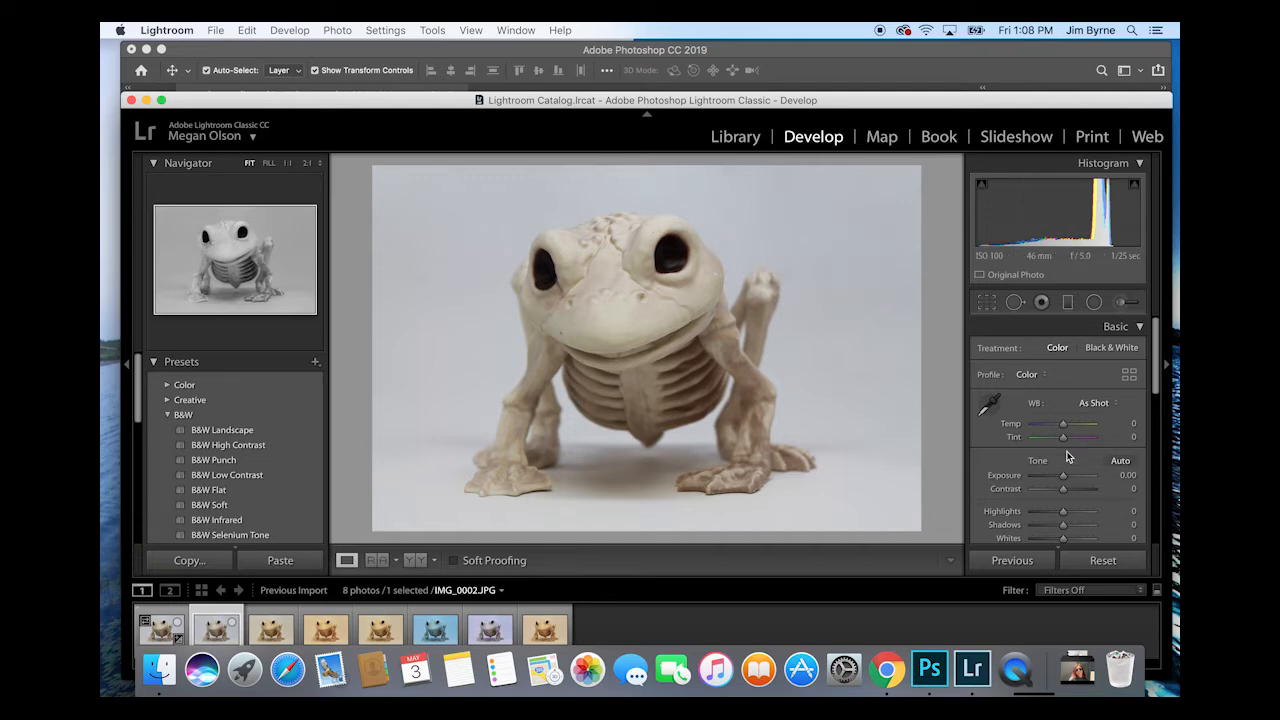
click(176, 628)
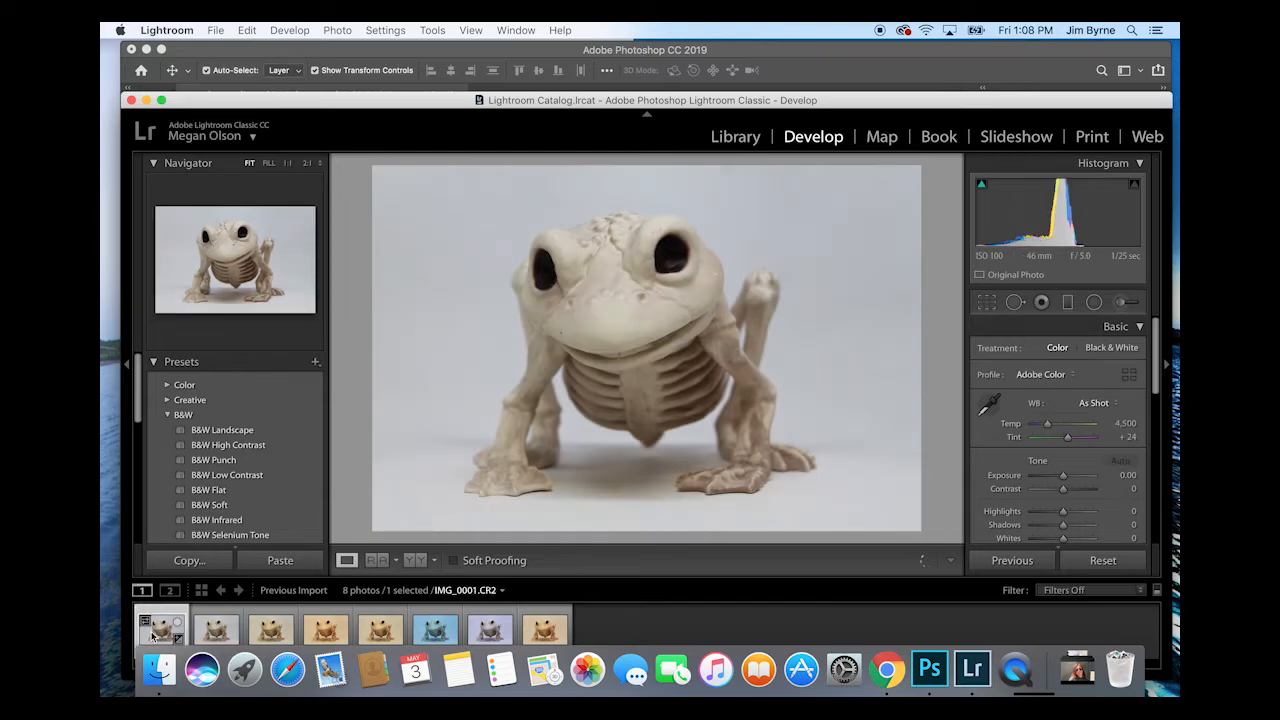
click(213, 632)
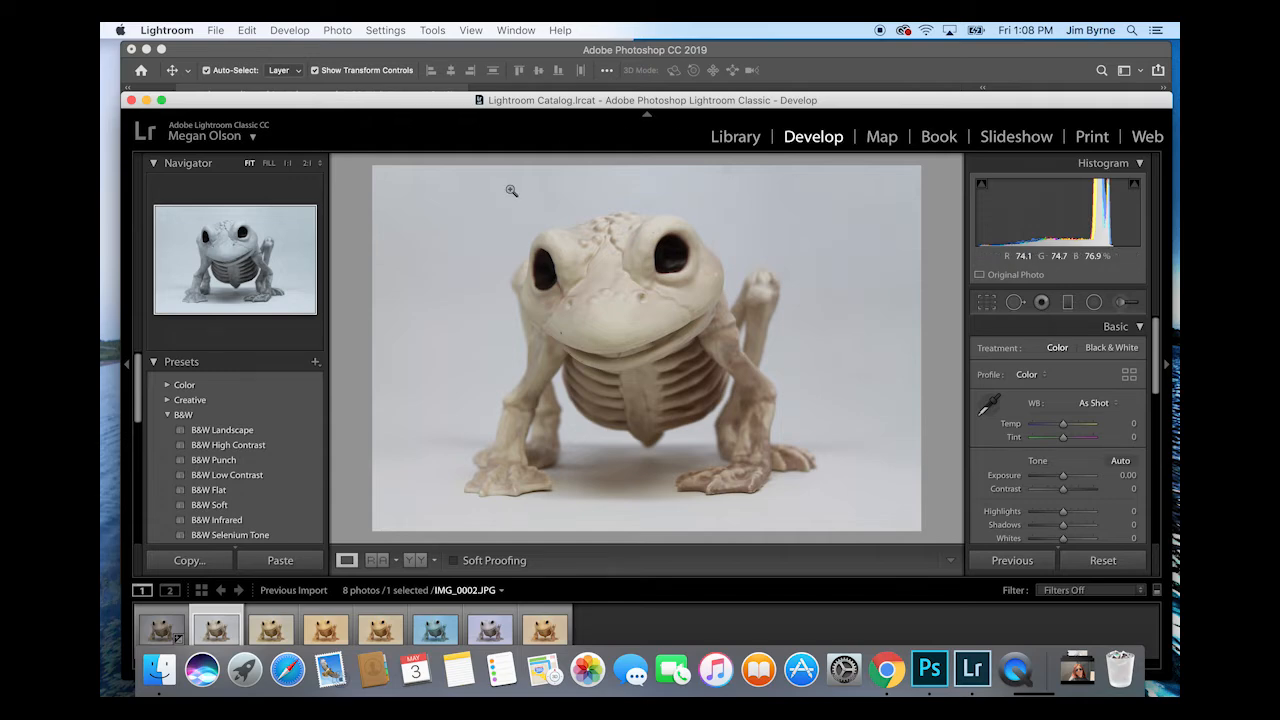
click(1095, 403)
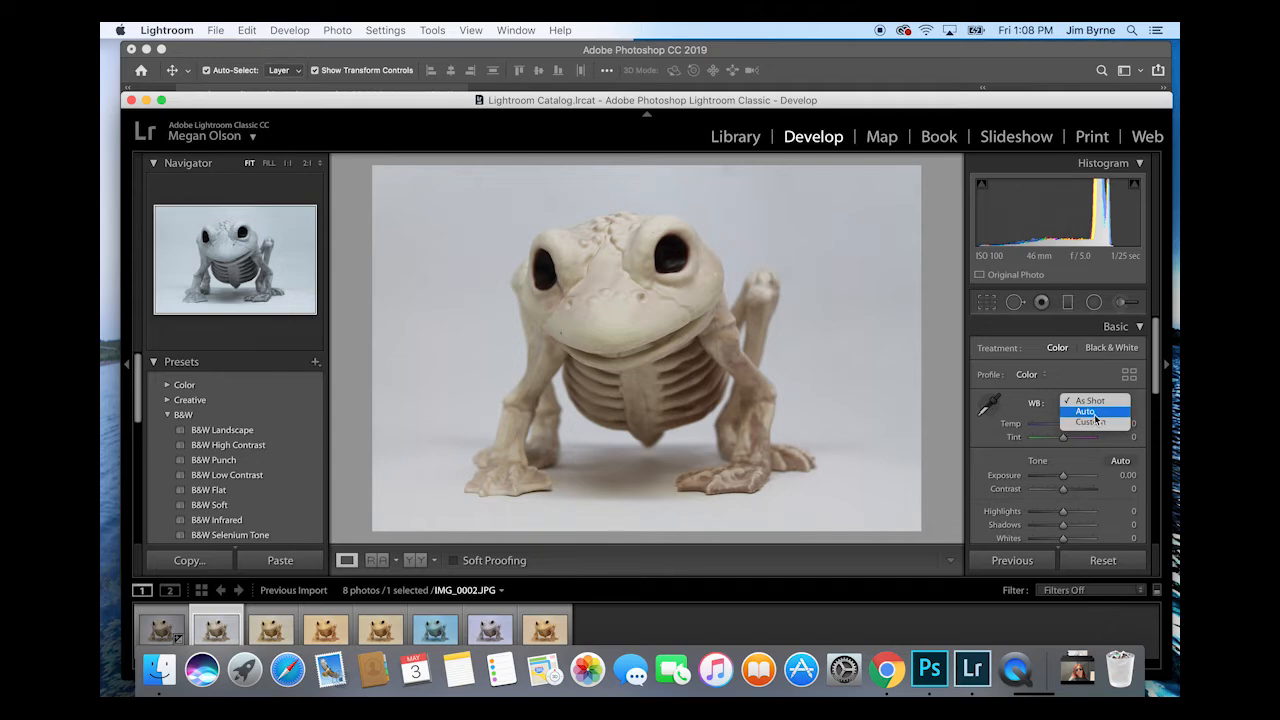
click(1072, 376)
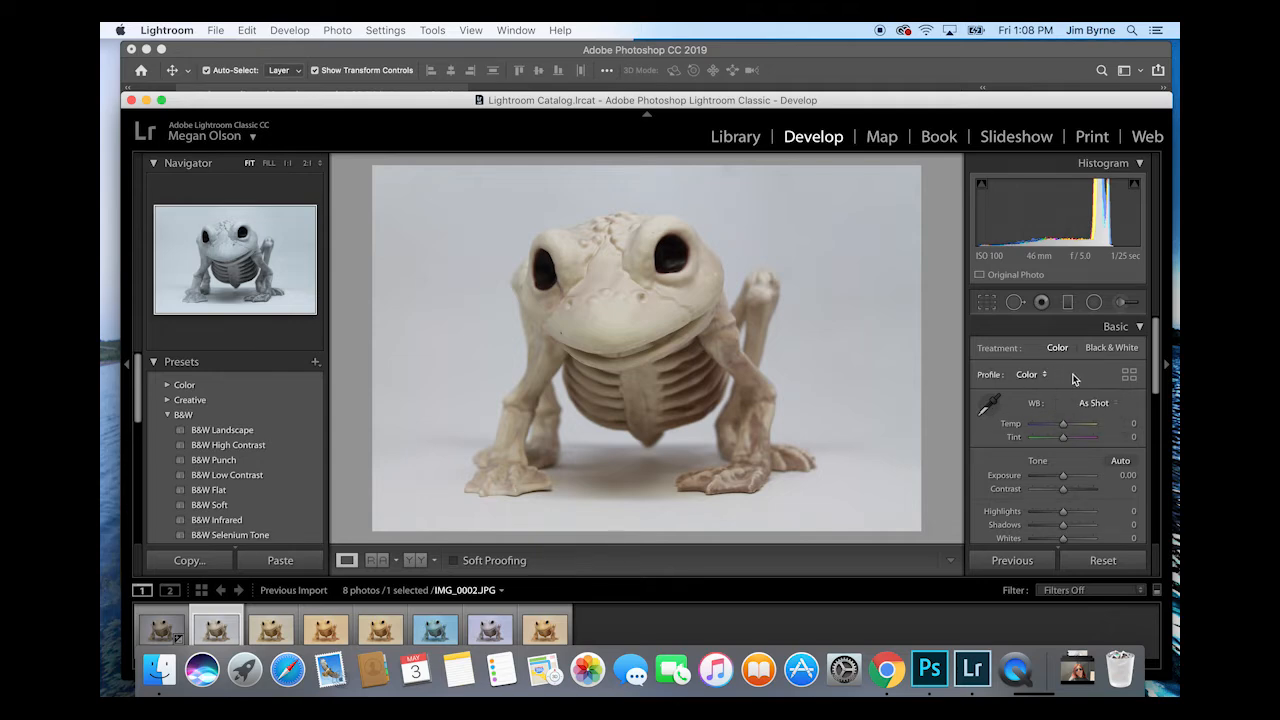
- Set the white balance of IMG_0002.JPG and IMG_0006.JPG by sampling the frog's dark eye as target neutral, and compare both photos
click(994, 410)
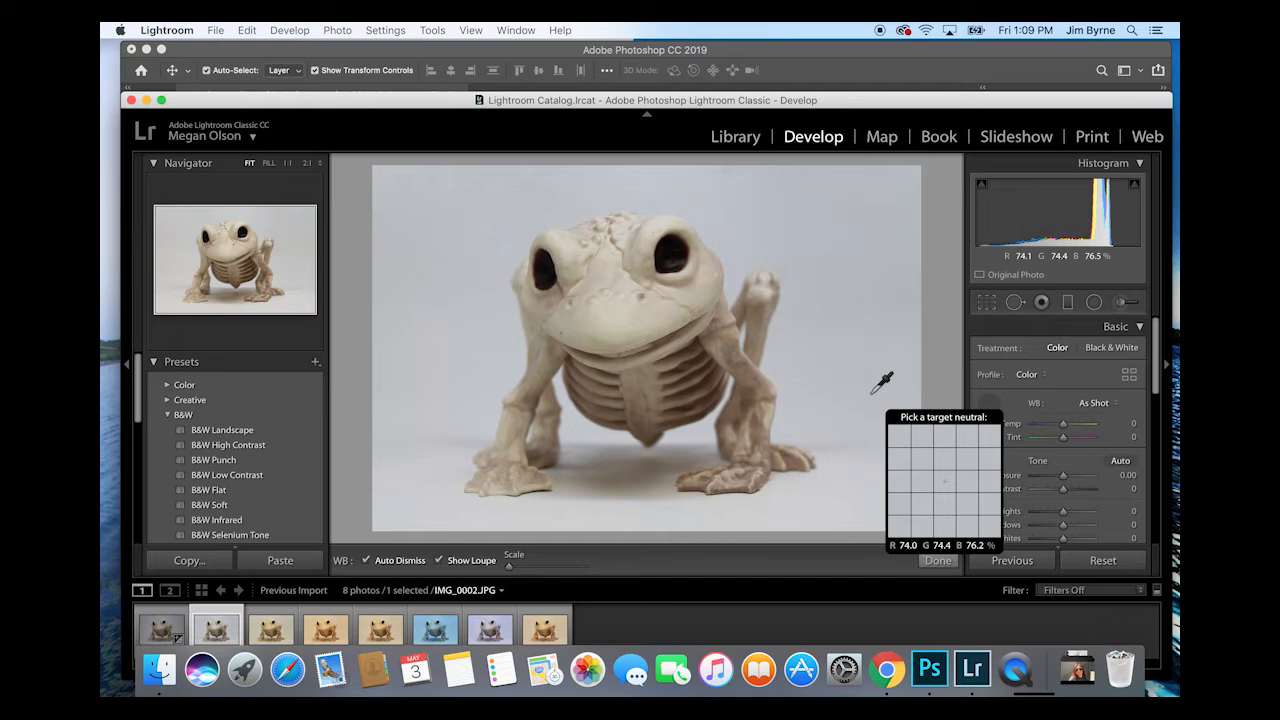
click(681, 235)
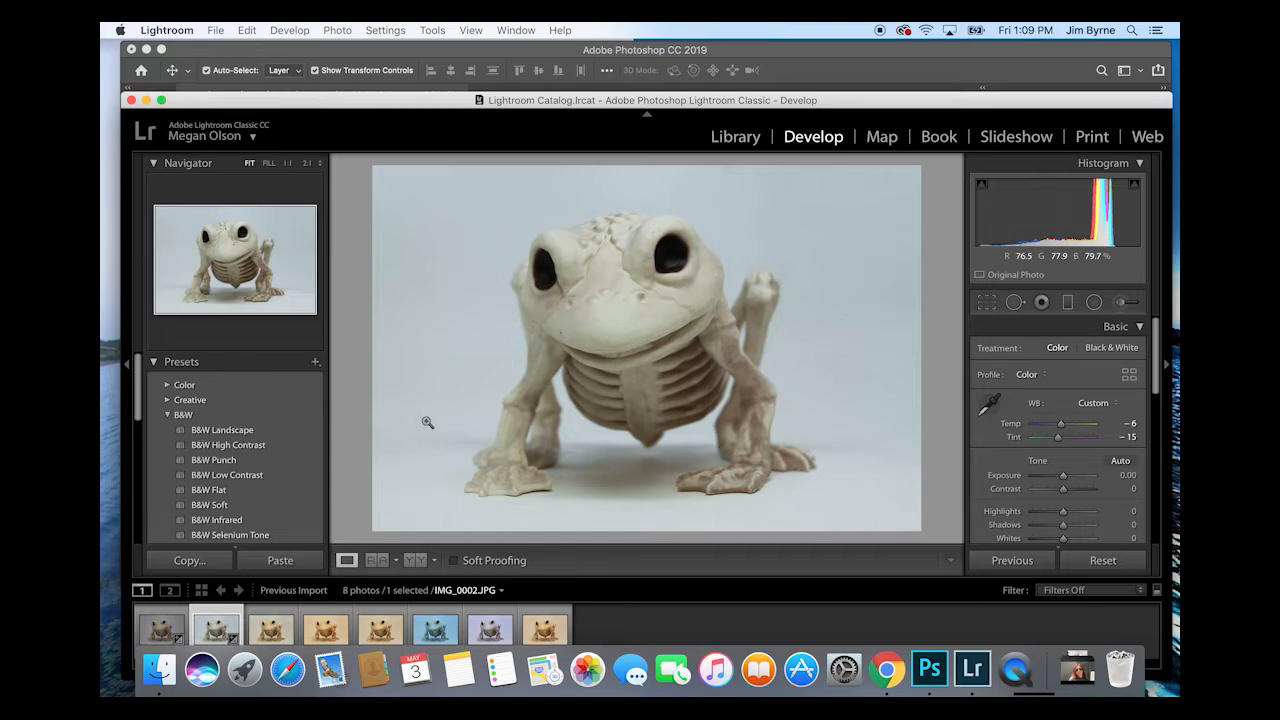
click(435, 632)
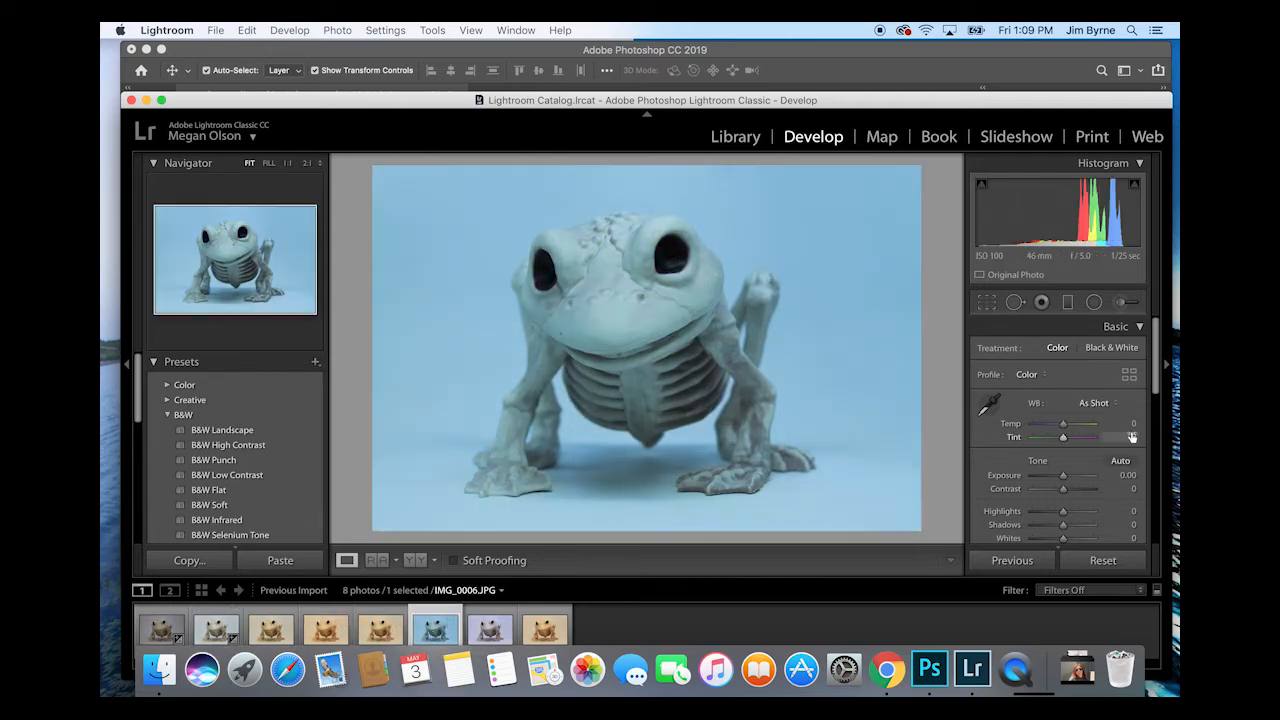
click(989, 404)
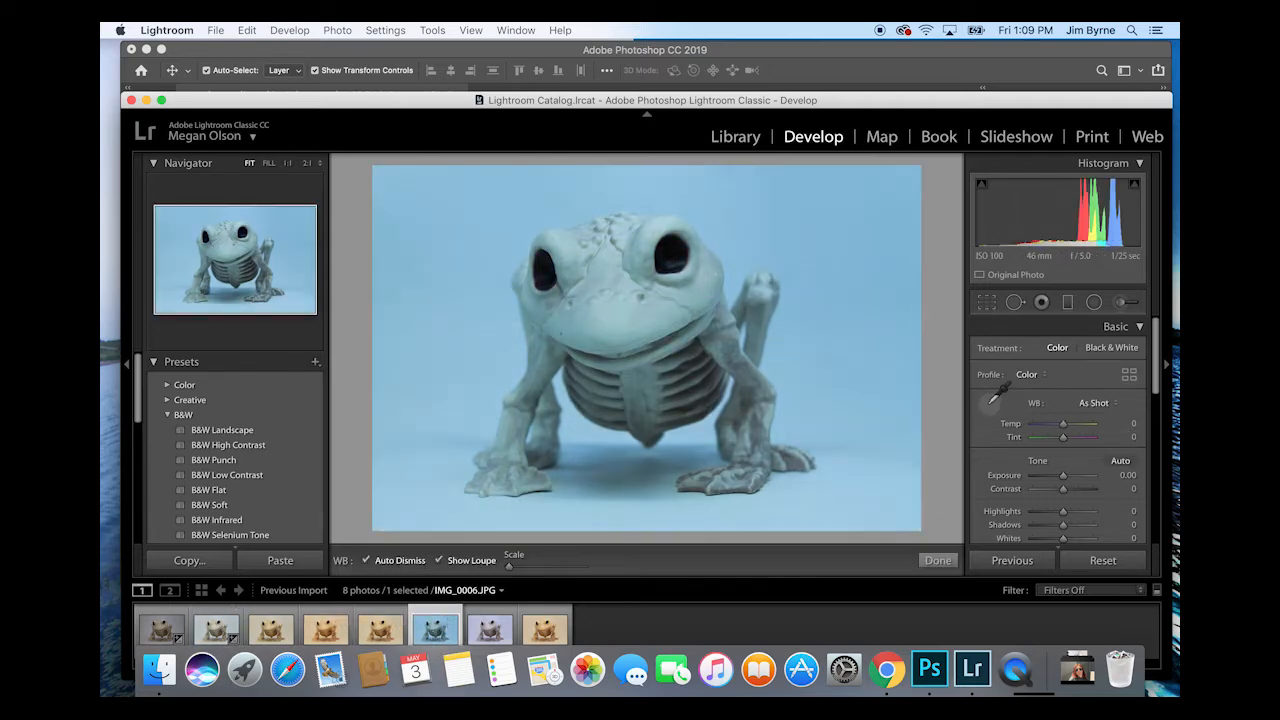
click(670, 254)
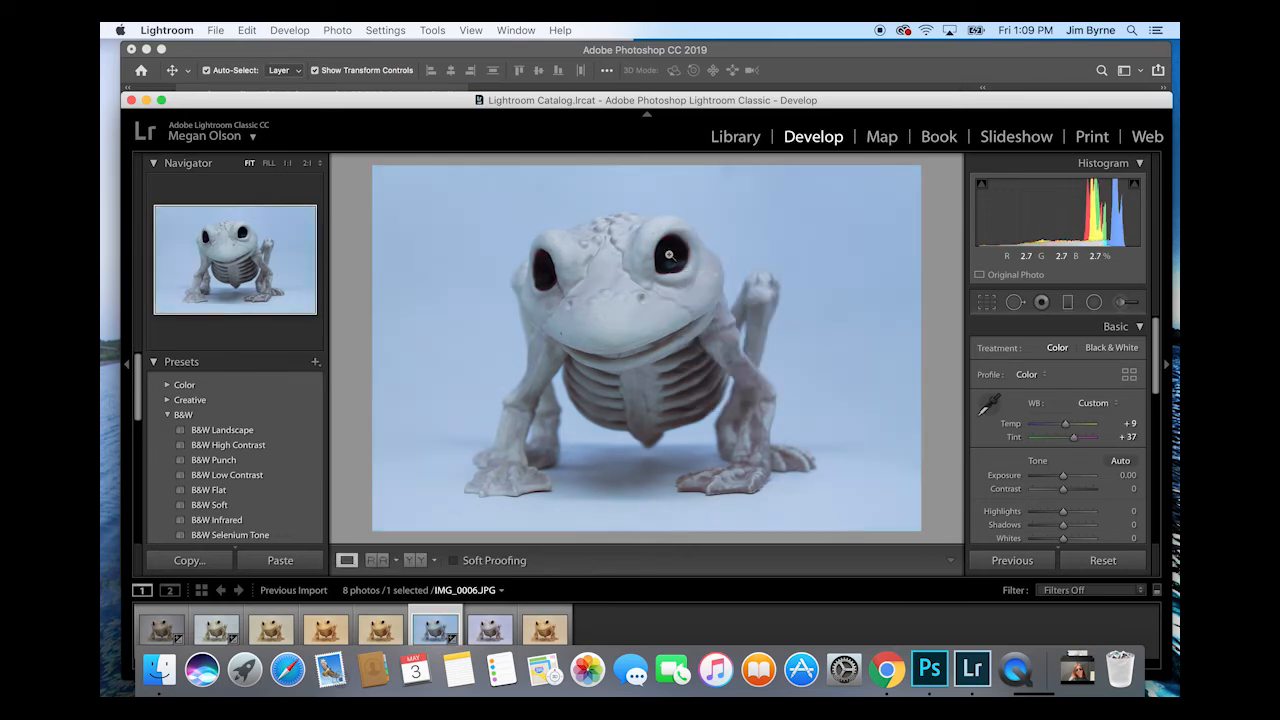
click(220, 633)
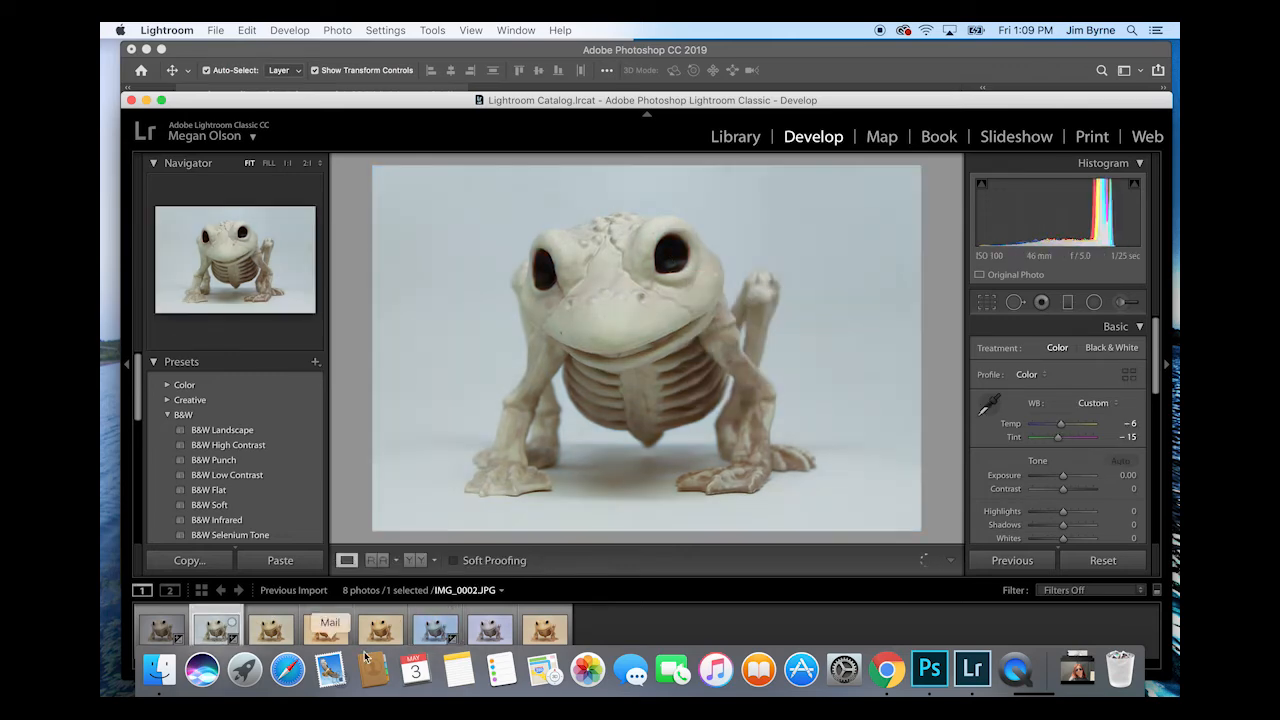
click(435, 628)
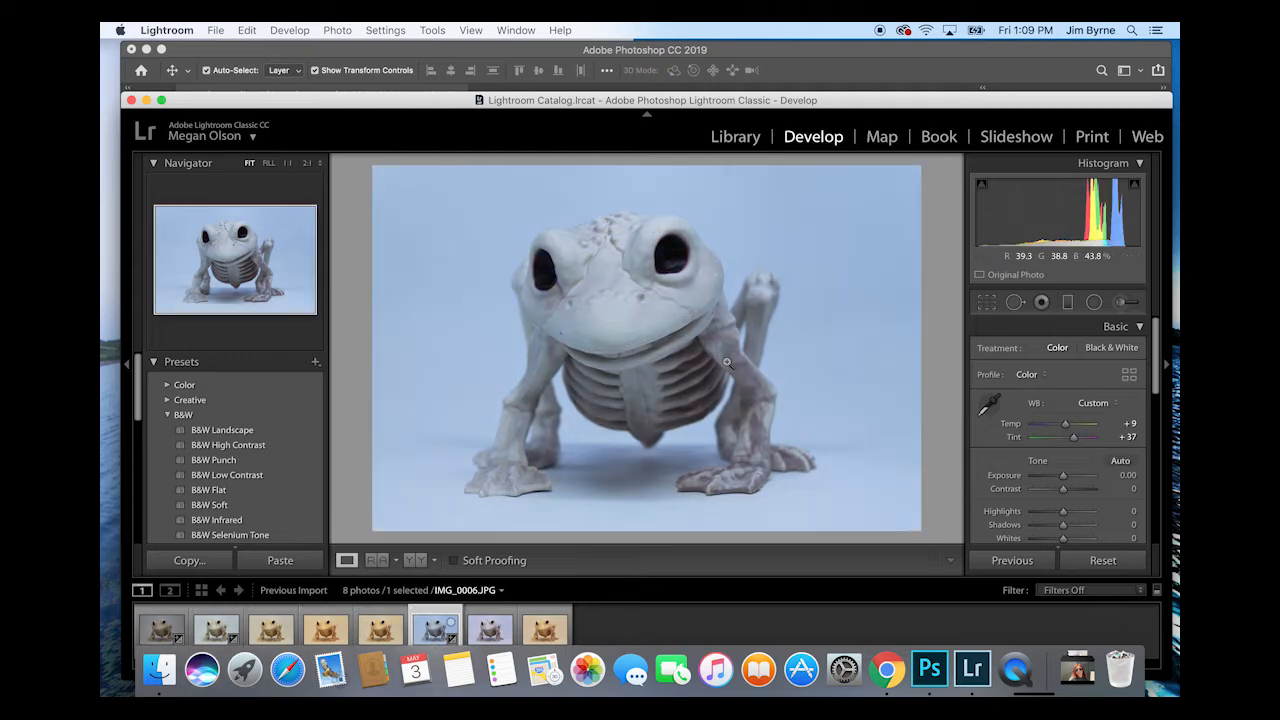
- Set the white balance of IMG_0007.JPG by sampling the frog's dark eye as target neutral, and select IMG_0008.JPG
click(490, 628)
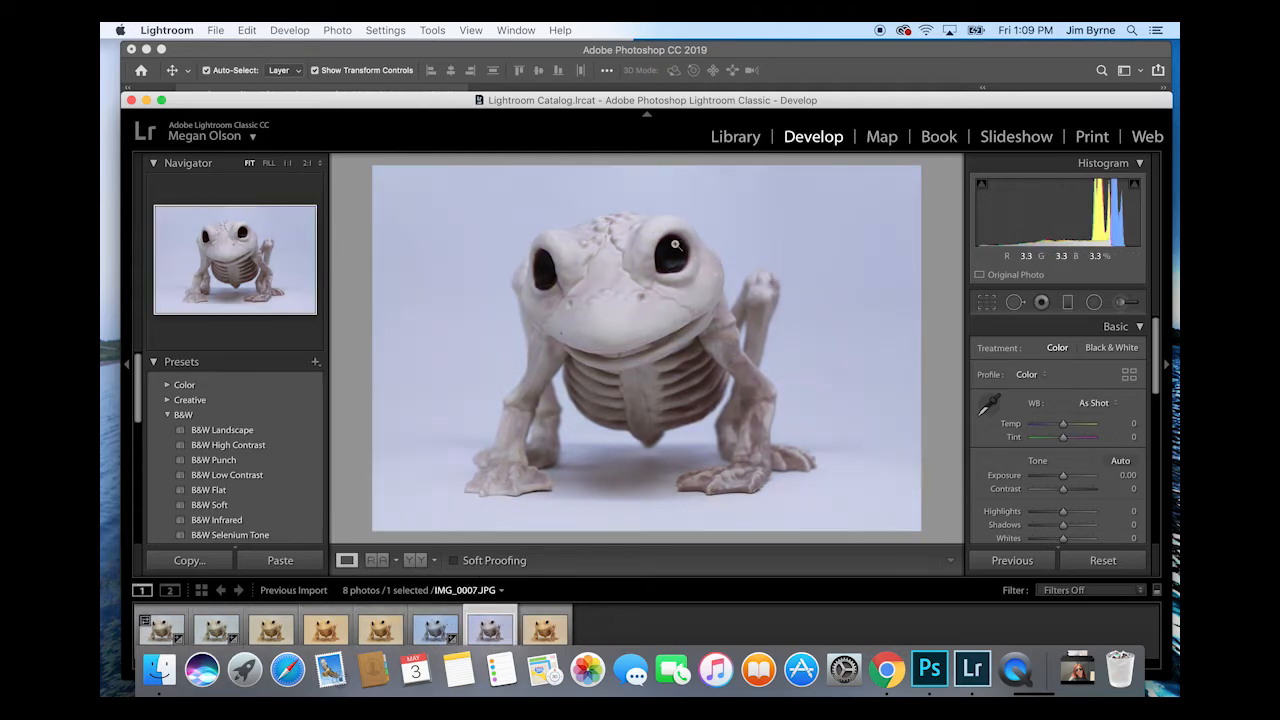
click(989, 403)
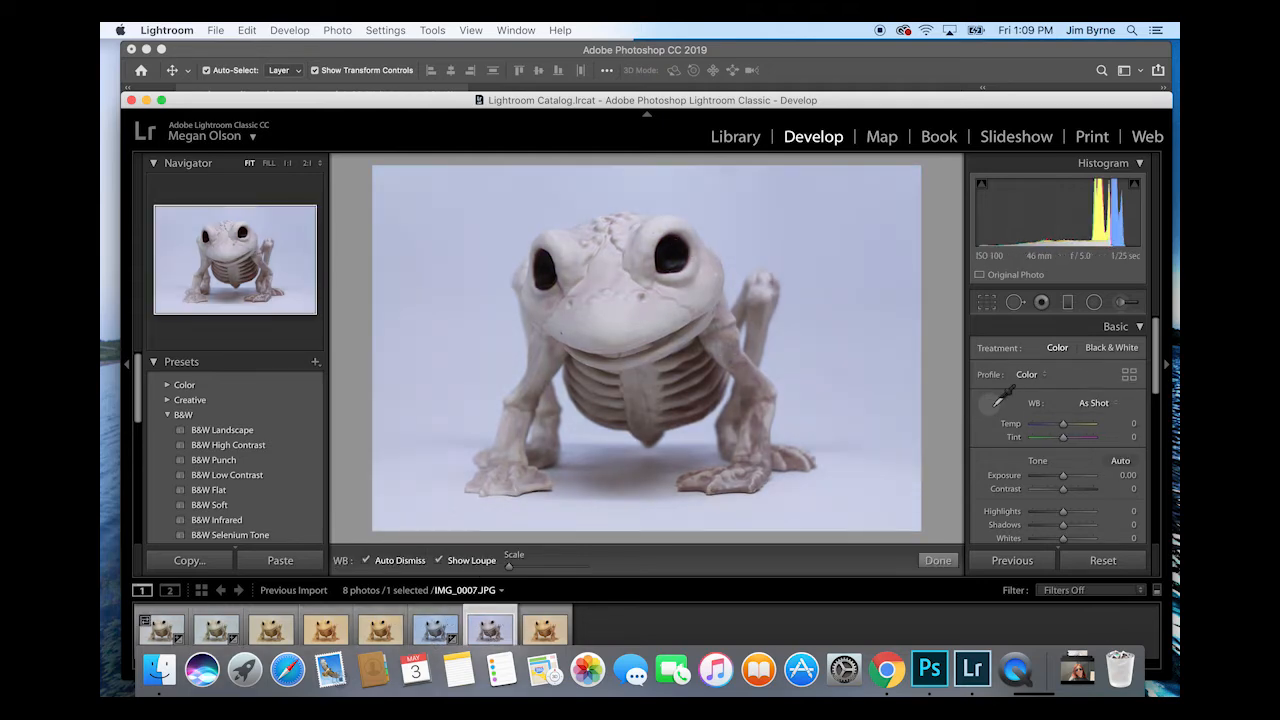
click(676, 247)
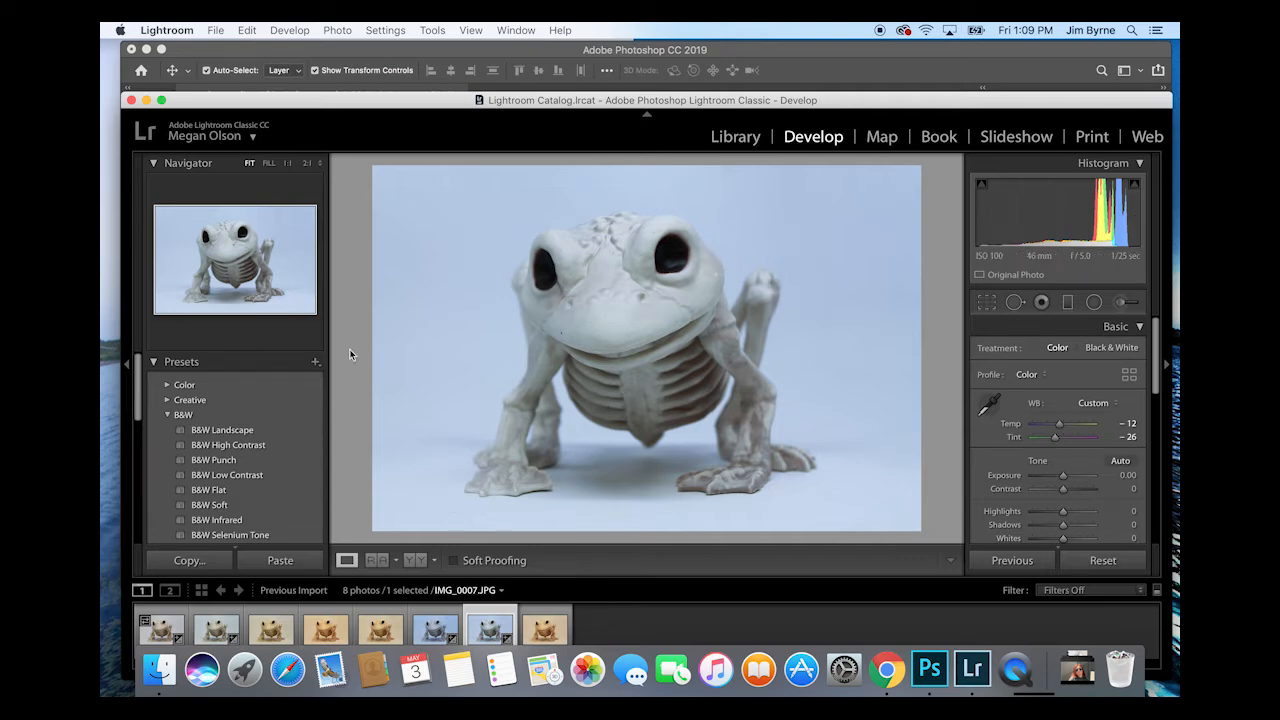
click(538, 628)
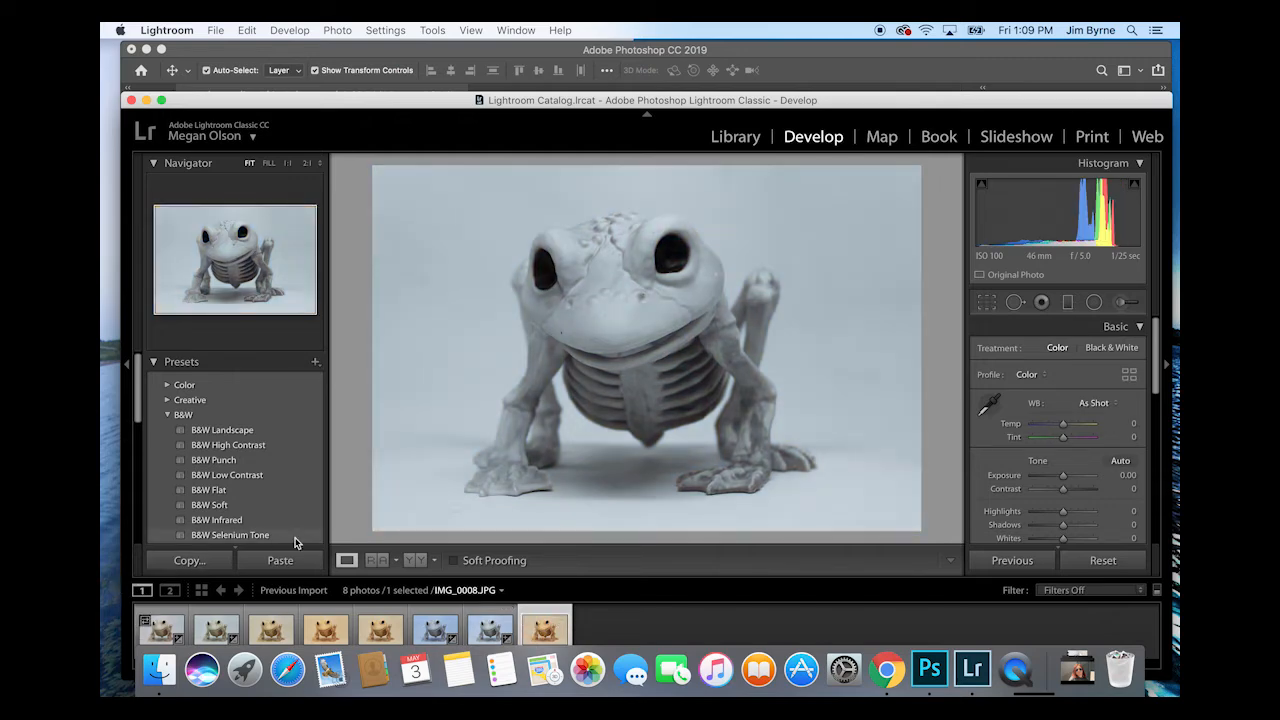
- Switch to Photoshop and browse for files to open in the 100CANON folder under DCIM on the EOS_DIGITAL card
click(804, 49)
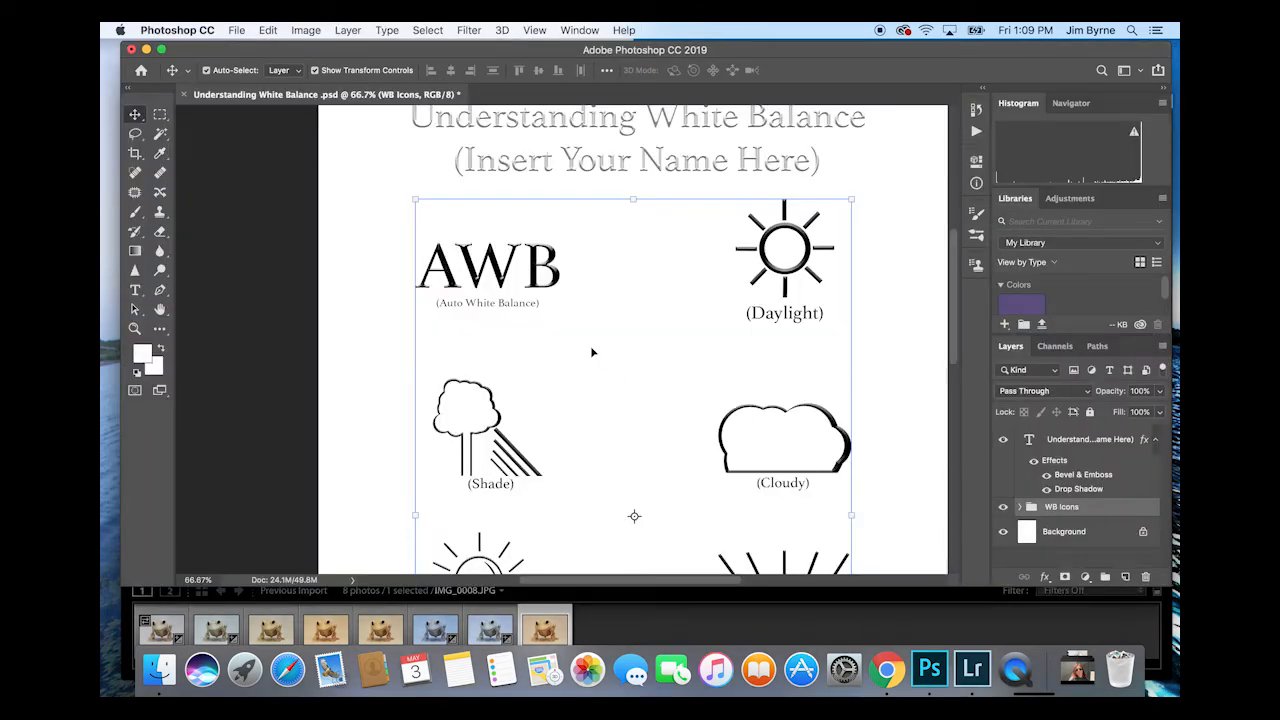
key(super+minus)
key(super+minus)
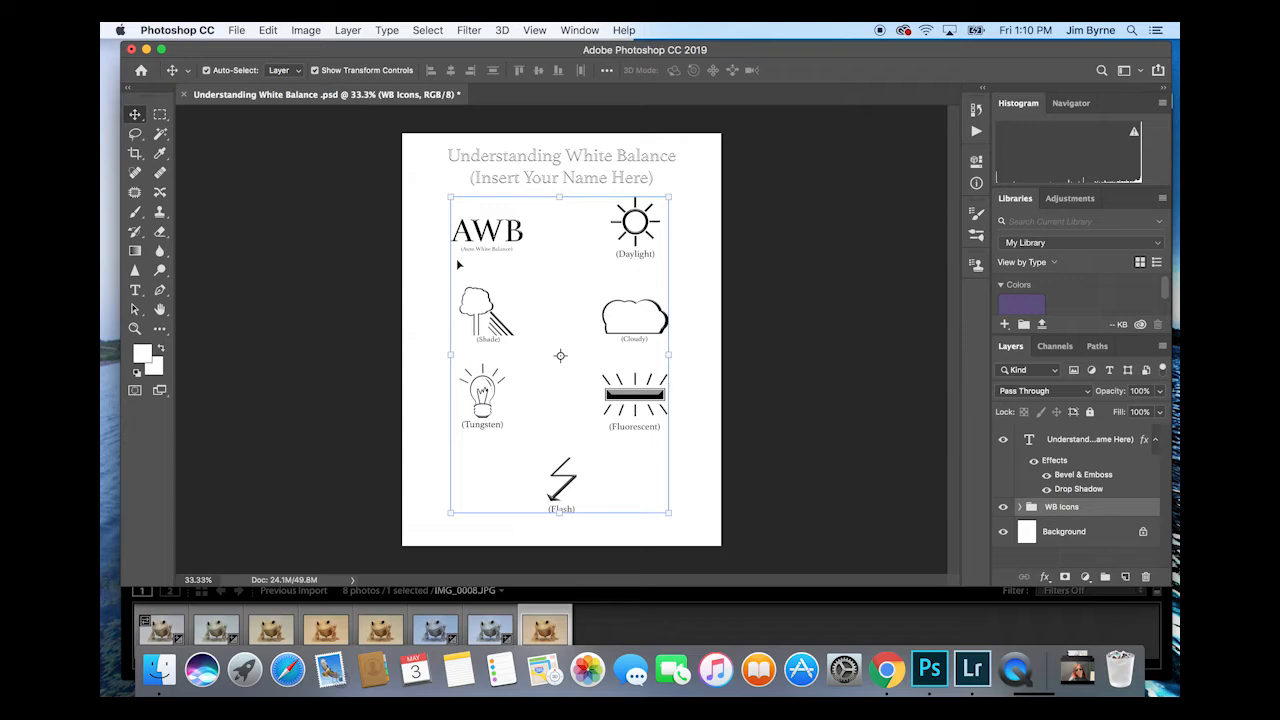
click(234, 31)
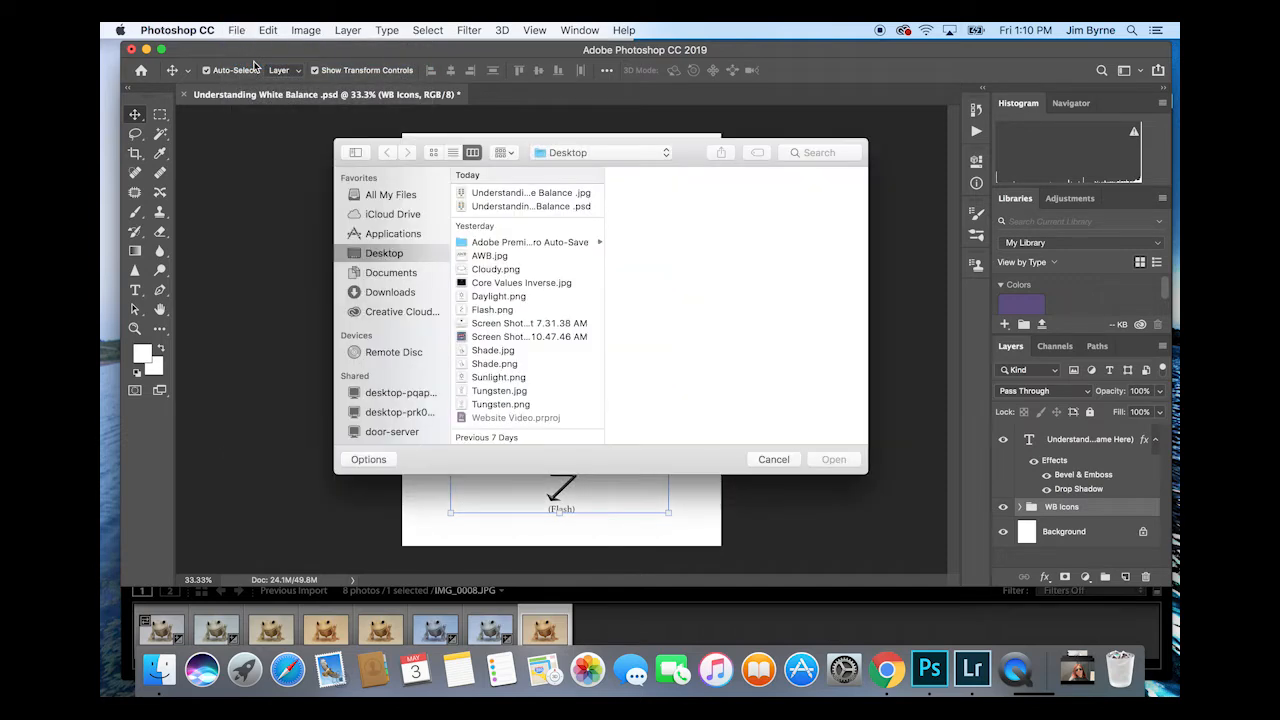
scroll(395, 370, down, 2)
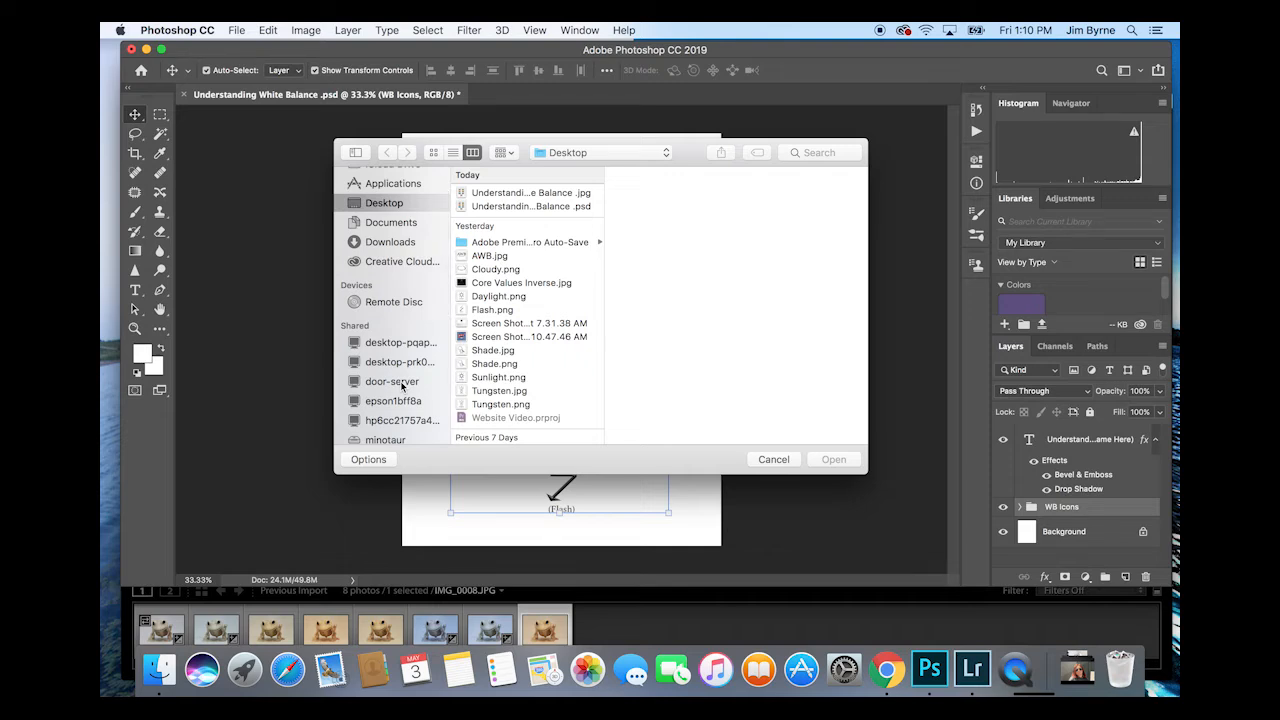
click(401, 384)
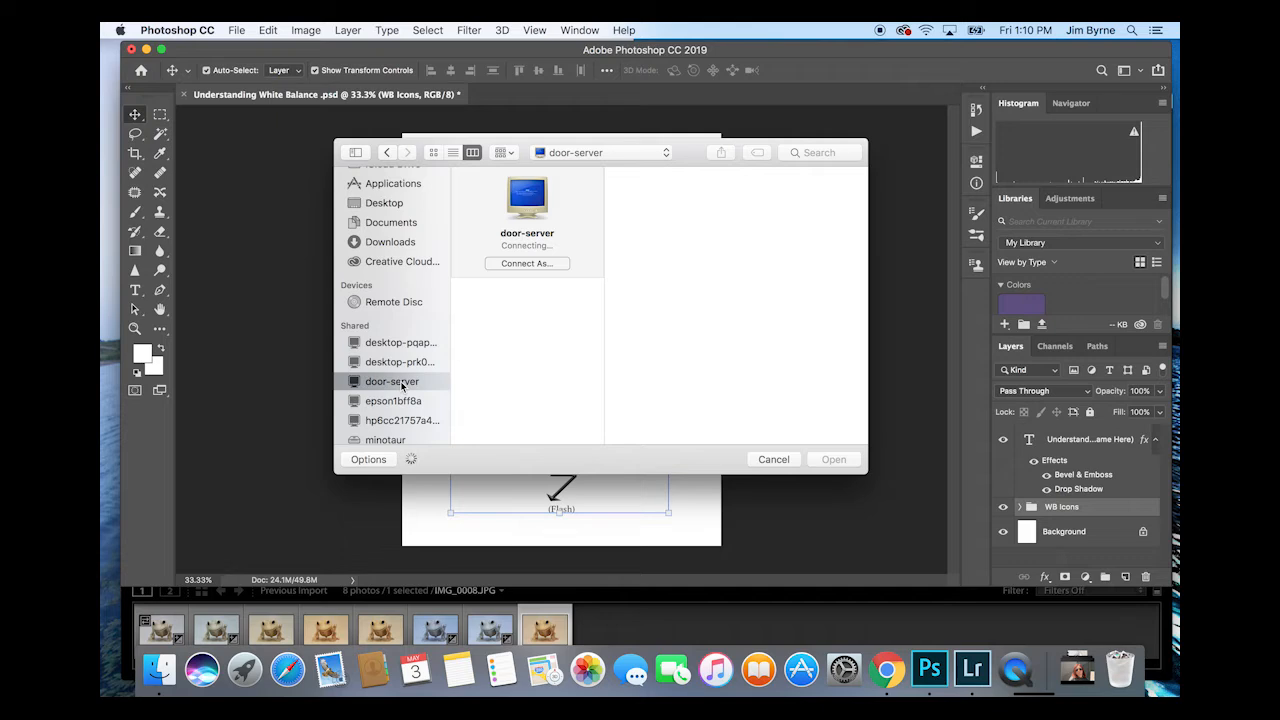
scroll(401, 384, down, 5)
scroll(401, 387, up, 3)
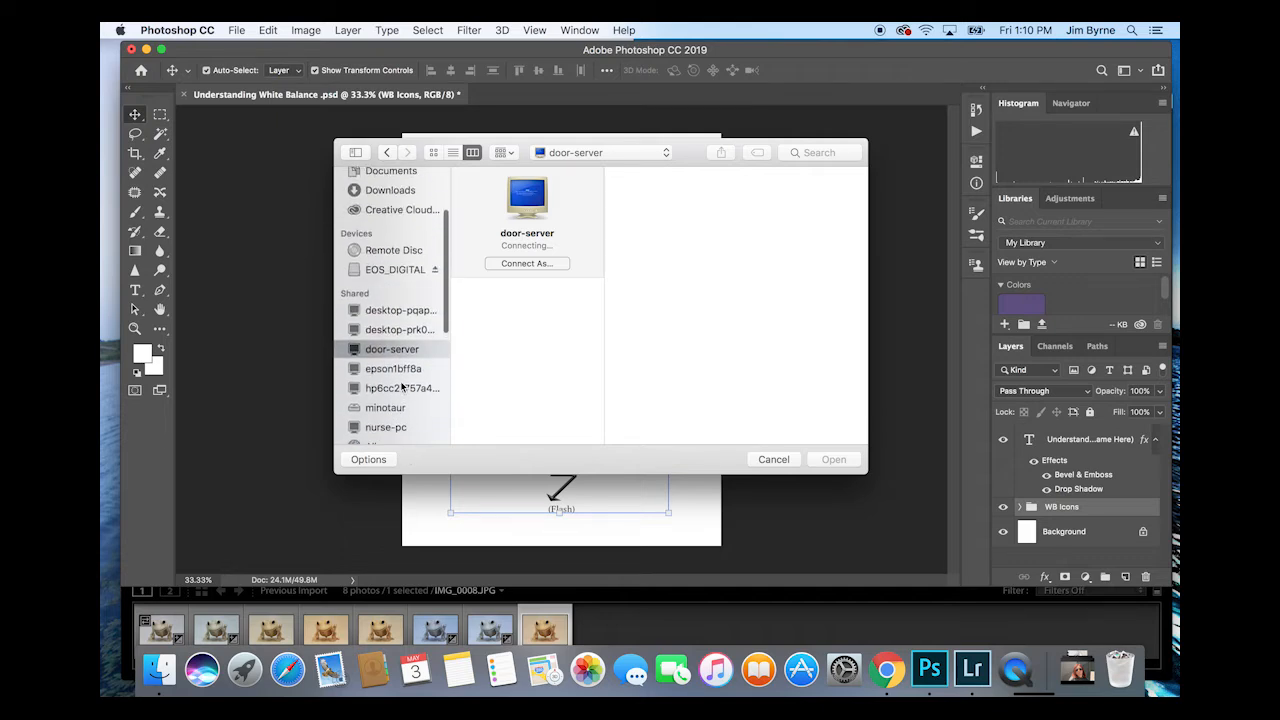
click(384, 270)
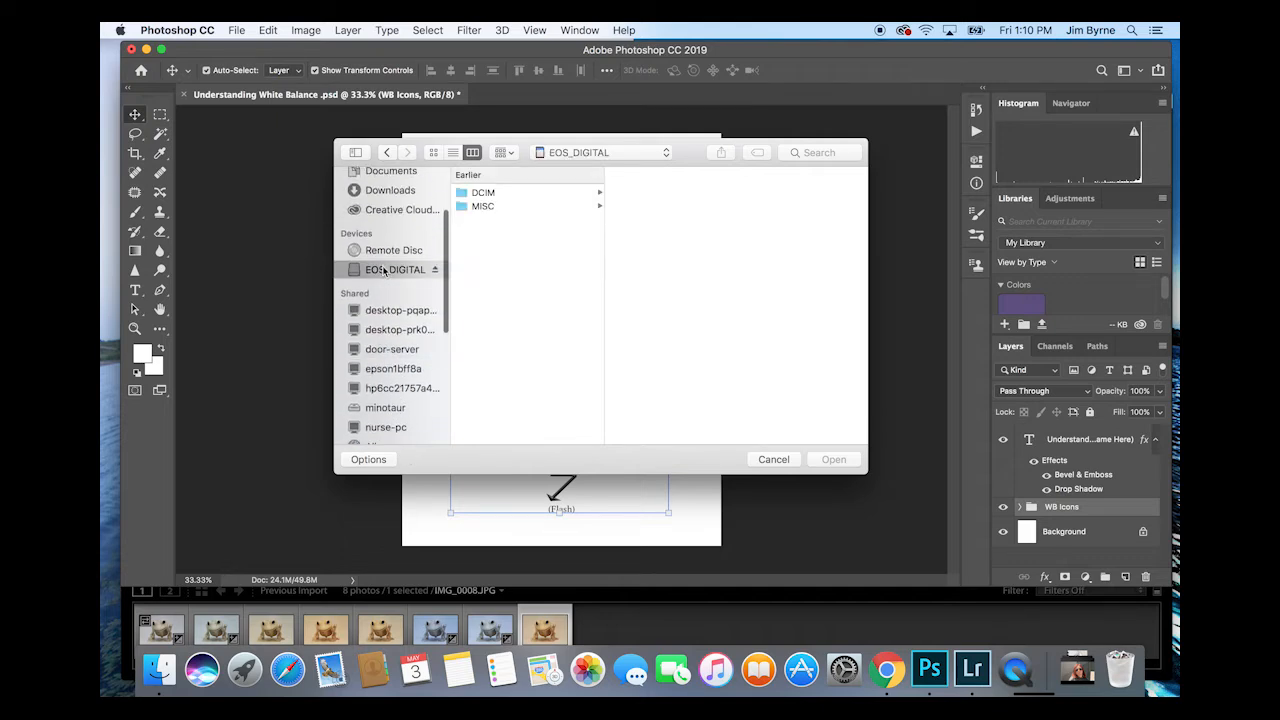
click(547, 193)
click(660, 193)
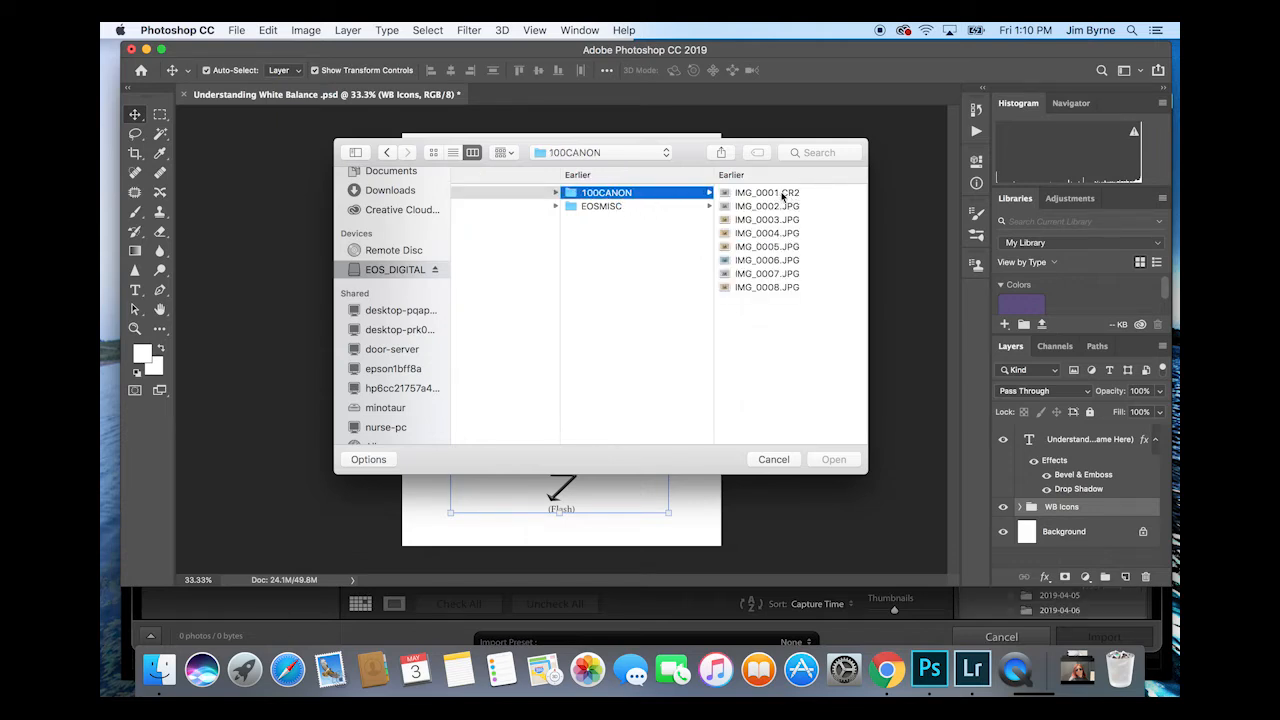
- Open the seven JPEG frog photos IMG_0002.JPG through IMG_0008.JPG from the 100CANON folder
click(790, 206)
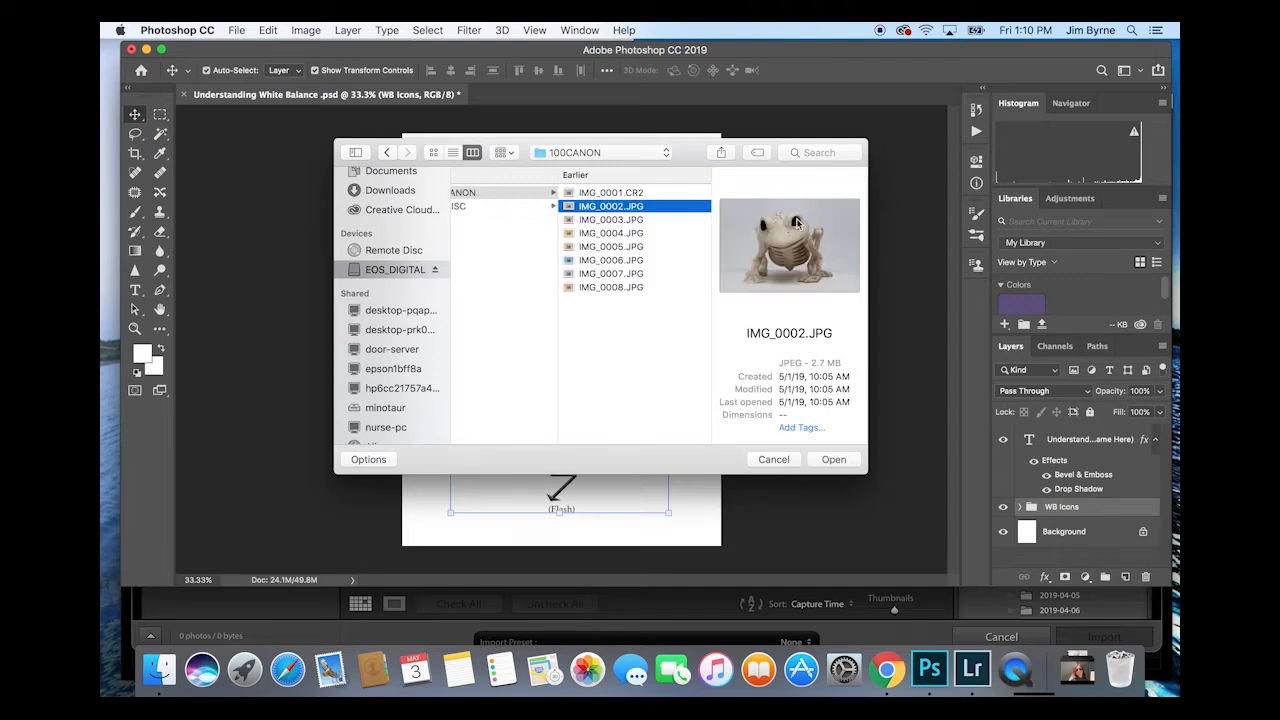
drag(620, 315, 628, 213)
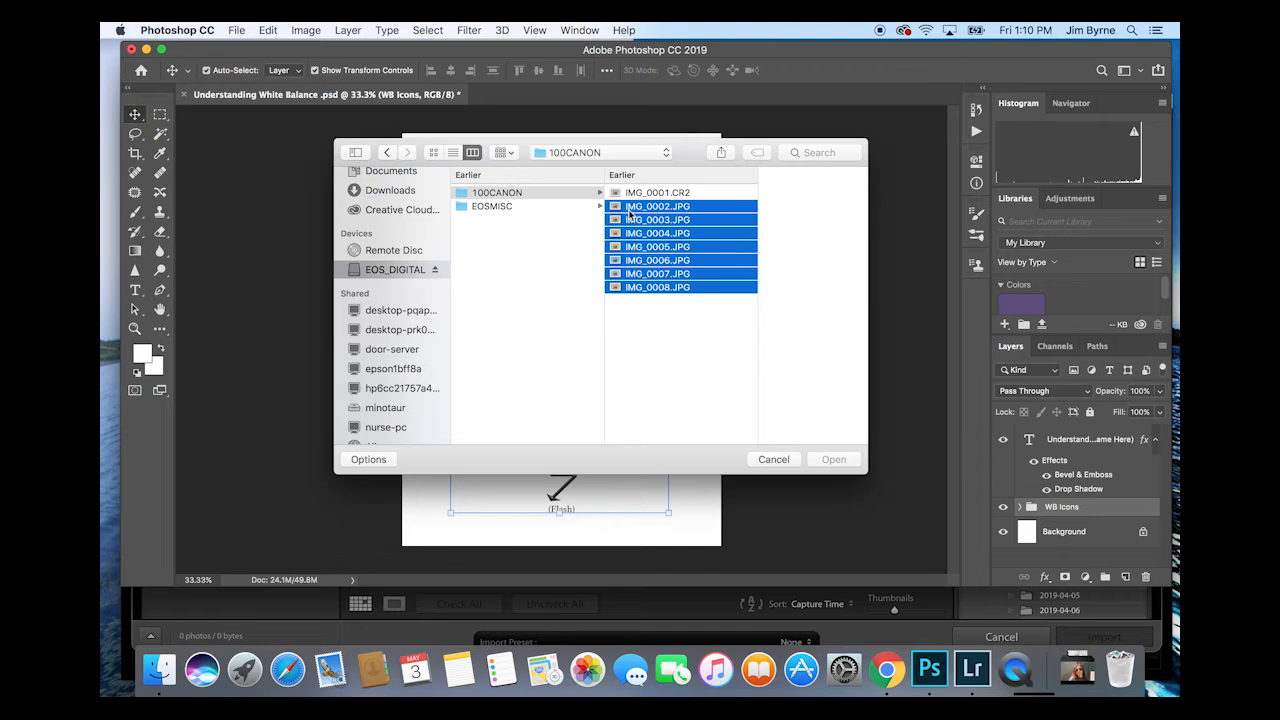
click(668, 333)
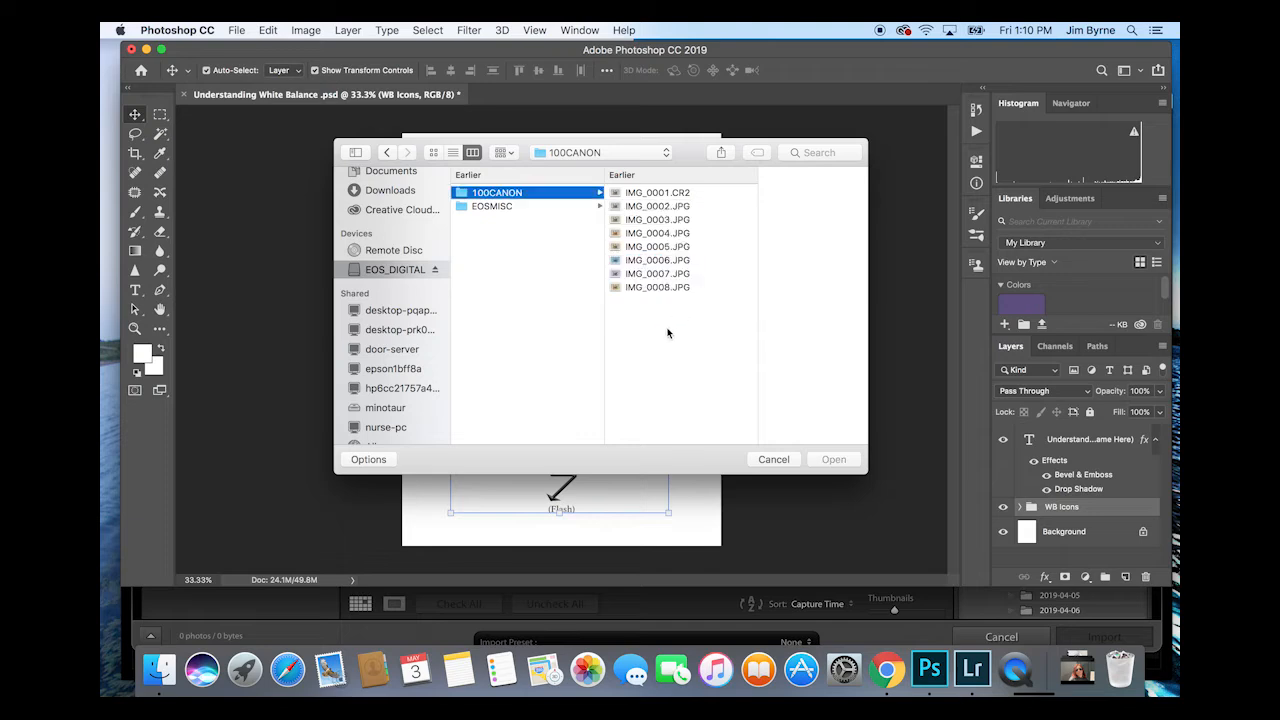
click(669, 207)
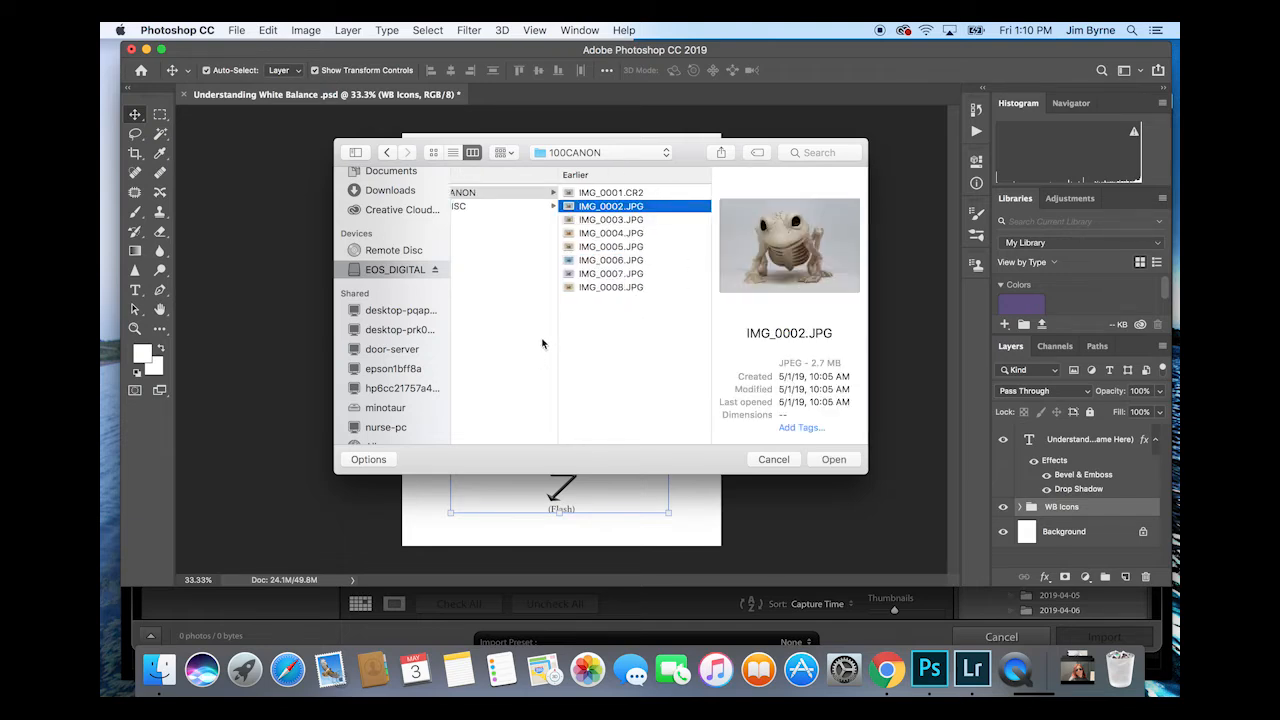
shift+click(627, 288)
click(836, 460)
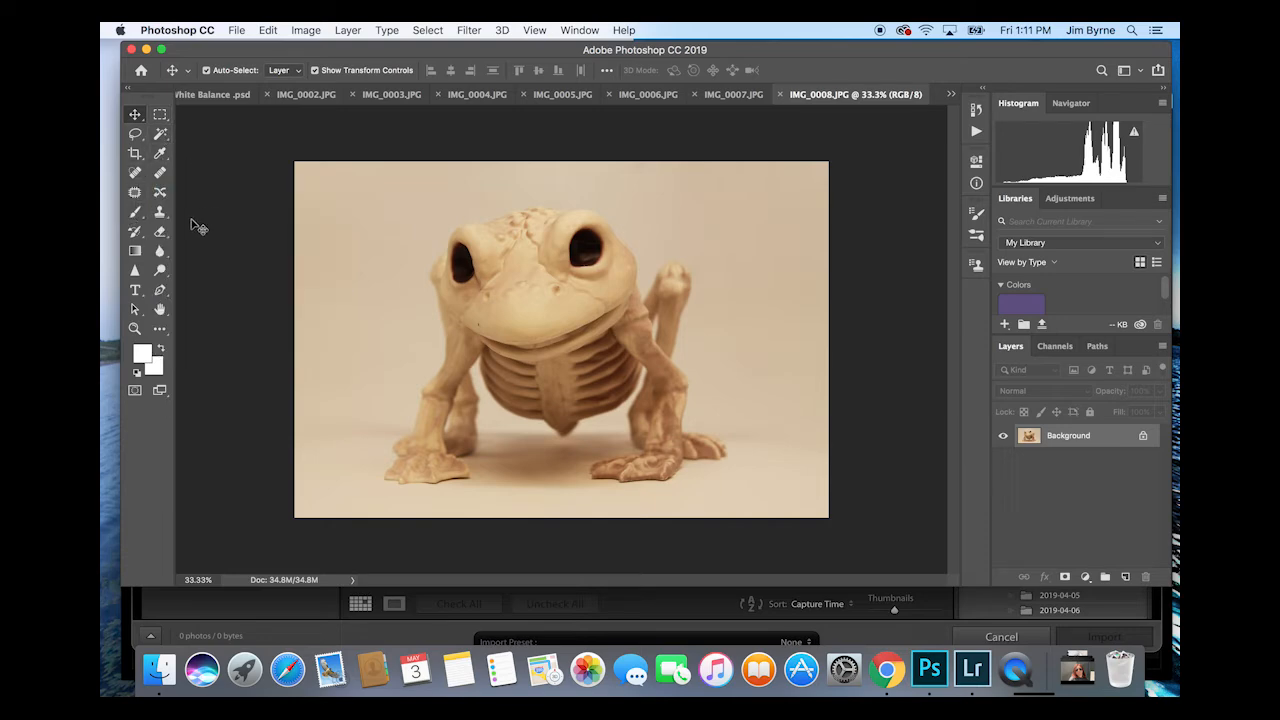
- Crop IMG_0008.JPG, IMG_0007.JPG, IMG_0006.JPG and IMG_0005.JPG to 3 x 2 in at 300 px/in, keeping the full frame
click(134, 154)
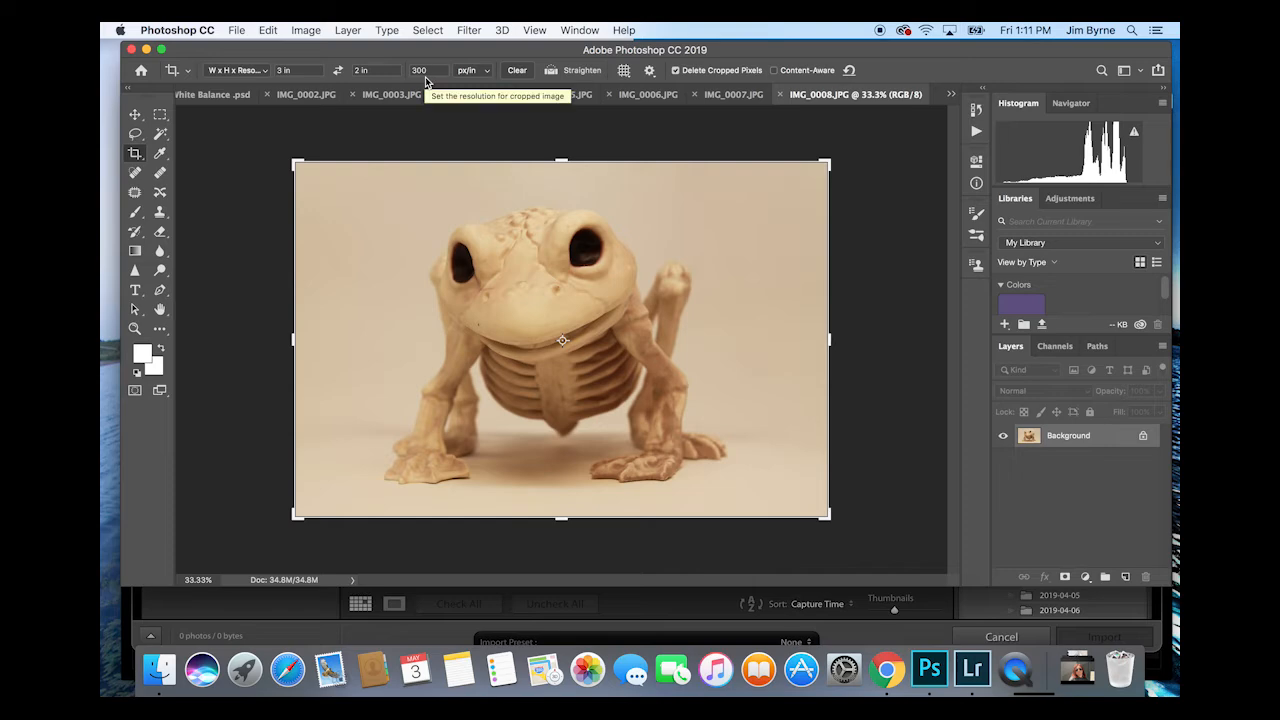
key(Return)
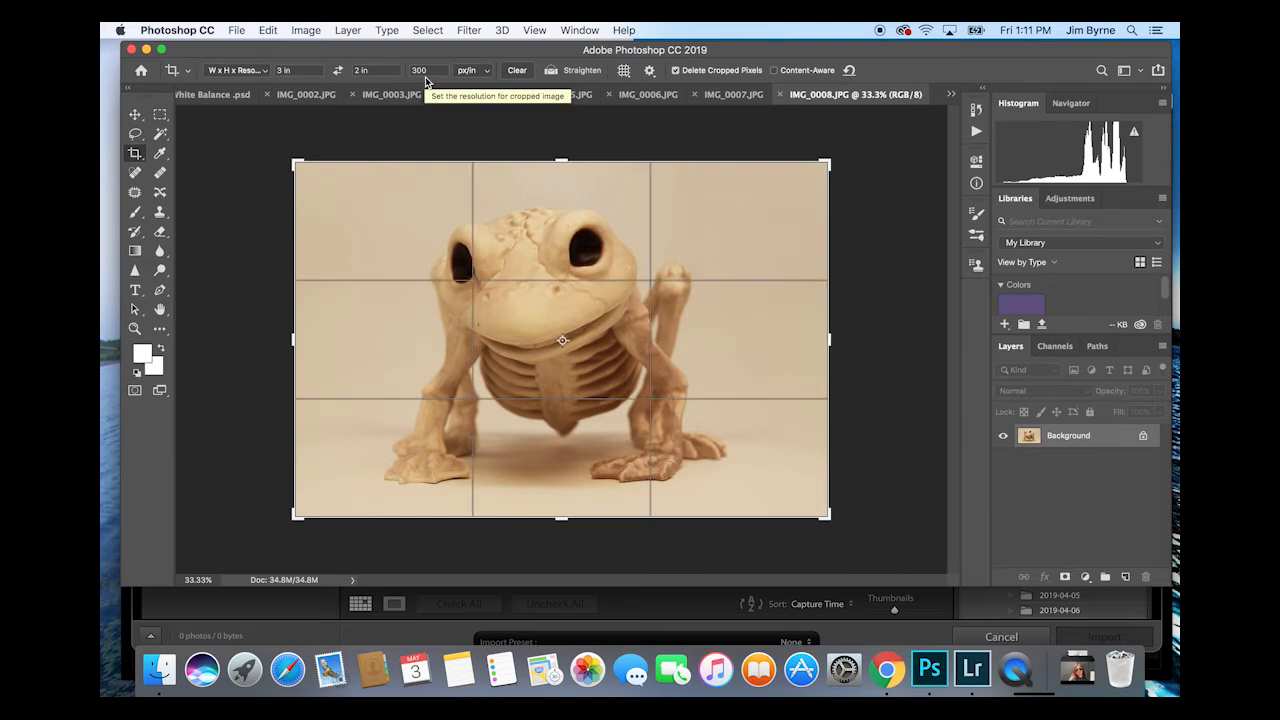
click(725, 92)
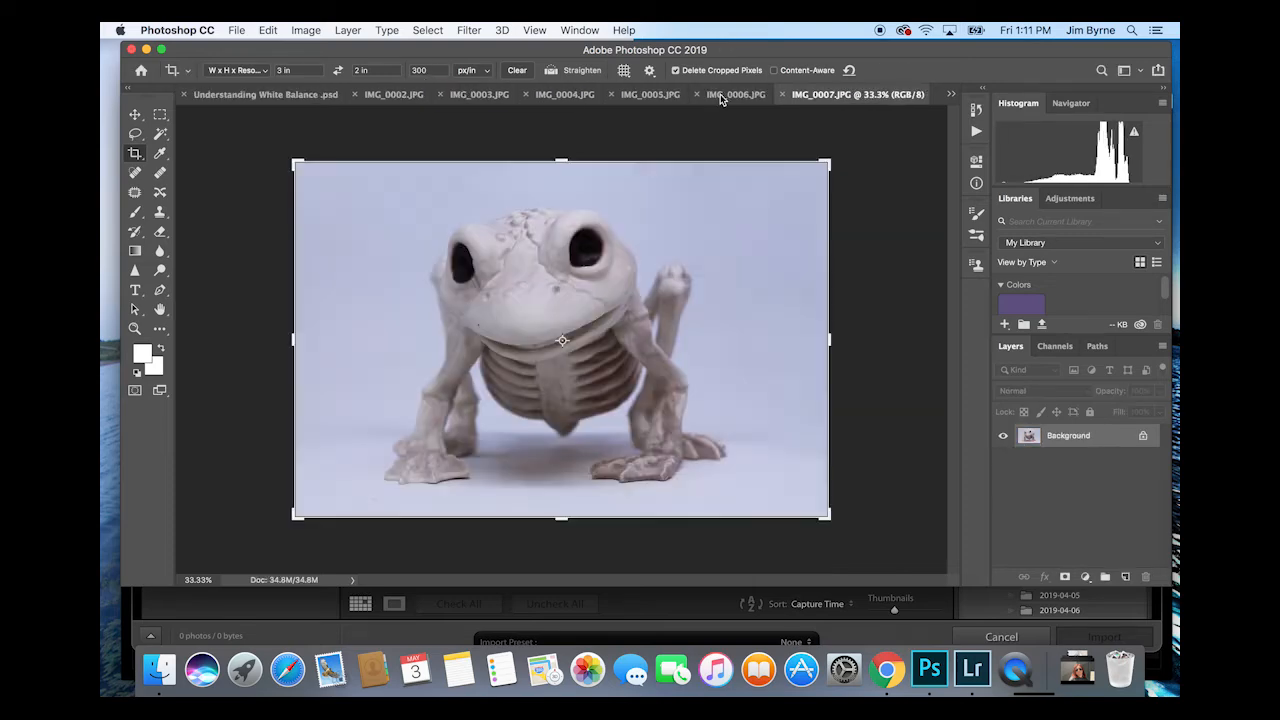
key(Return)
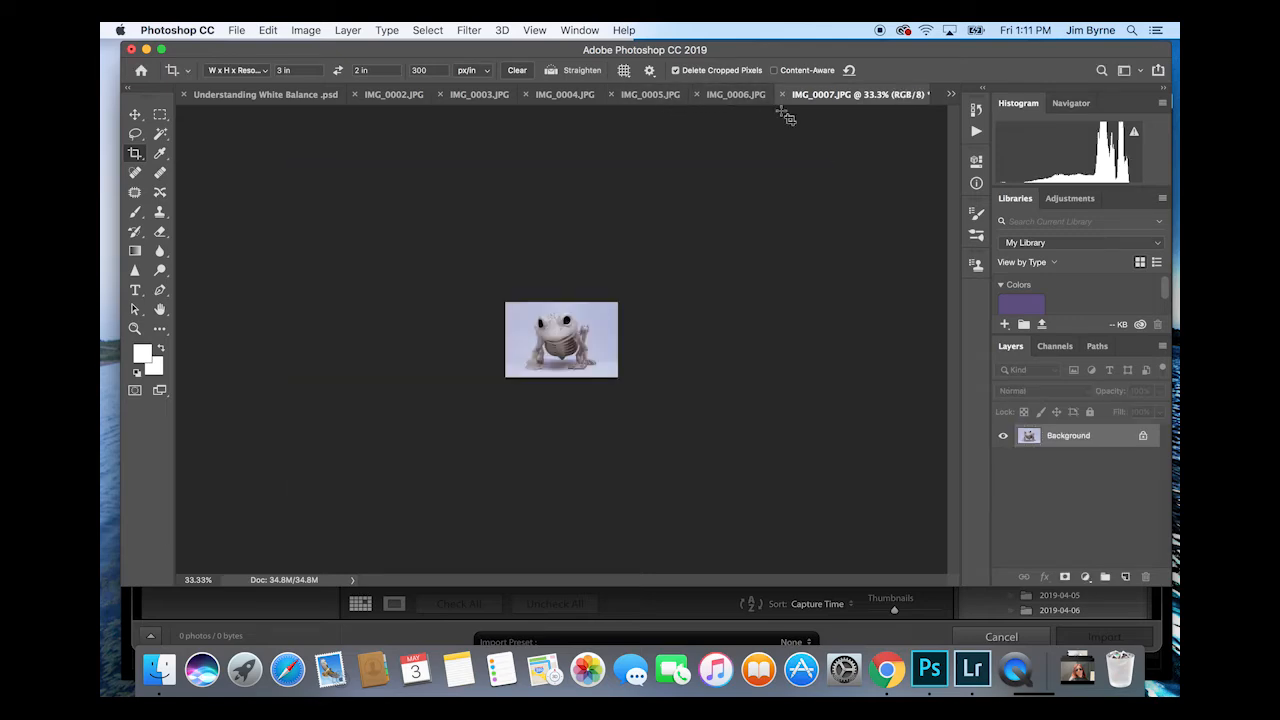
click(725, 94)
key(Return)
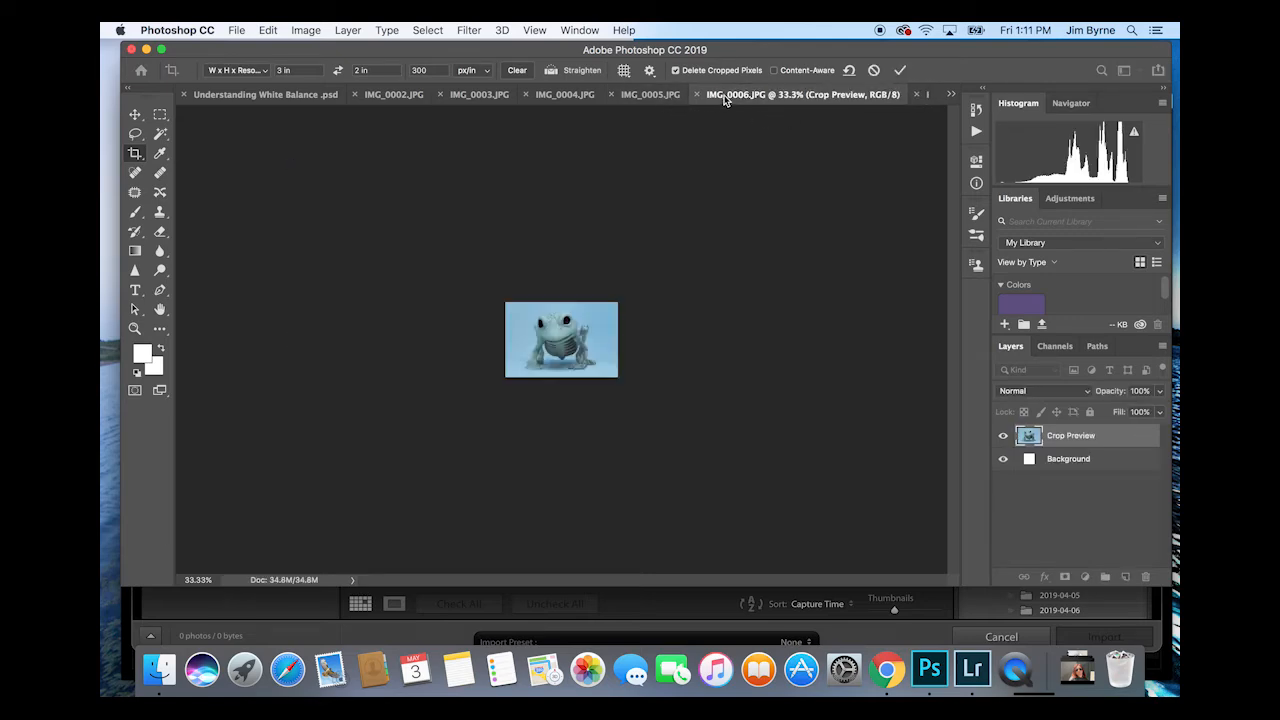
click(646, 98)
key(Return)
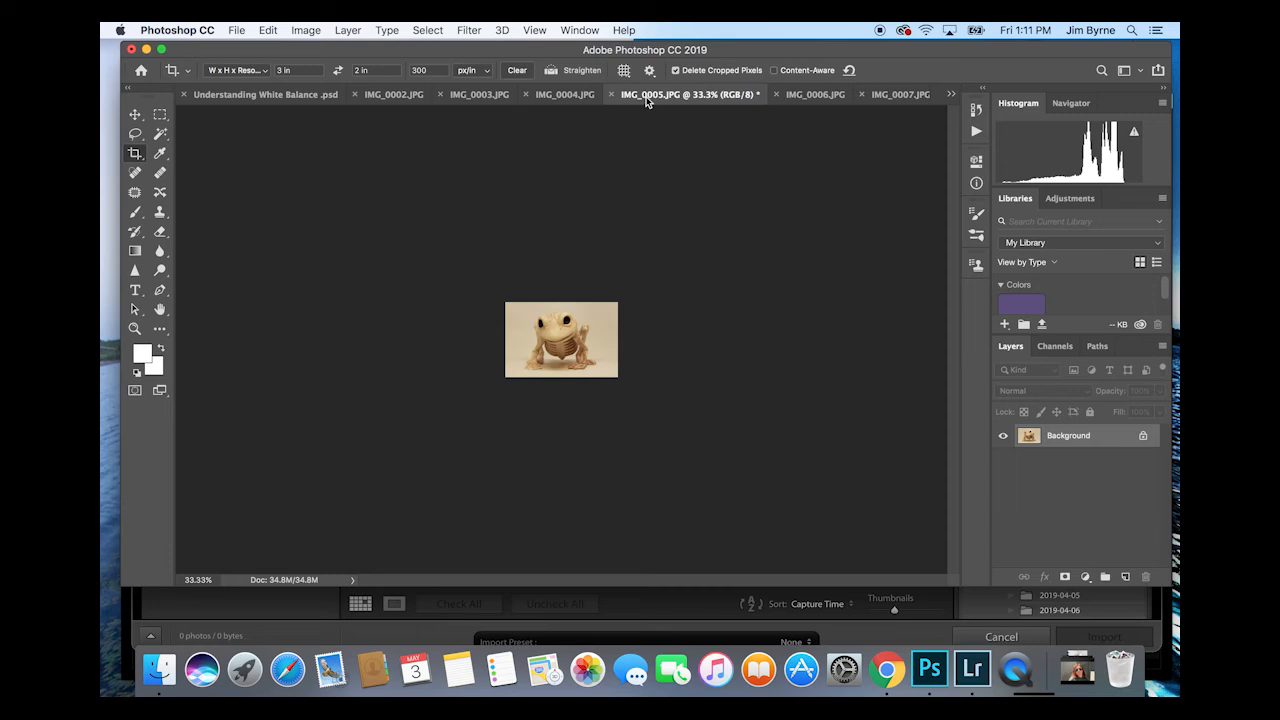
- Crop IMG_0004.JPG, IMG_0003.JPG and IMG_0002.JPG to 3 x 2 in at 300 px/in, keeping the full frame
click(550, 96)
key(Return)
click(460, 96)
key(Return)
click(380, 96)
key(Return)
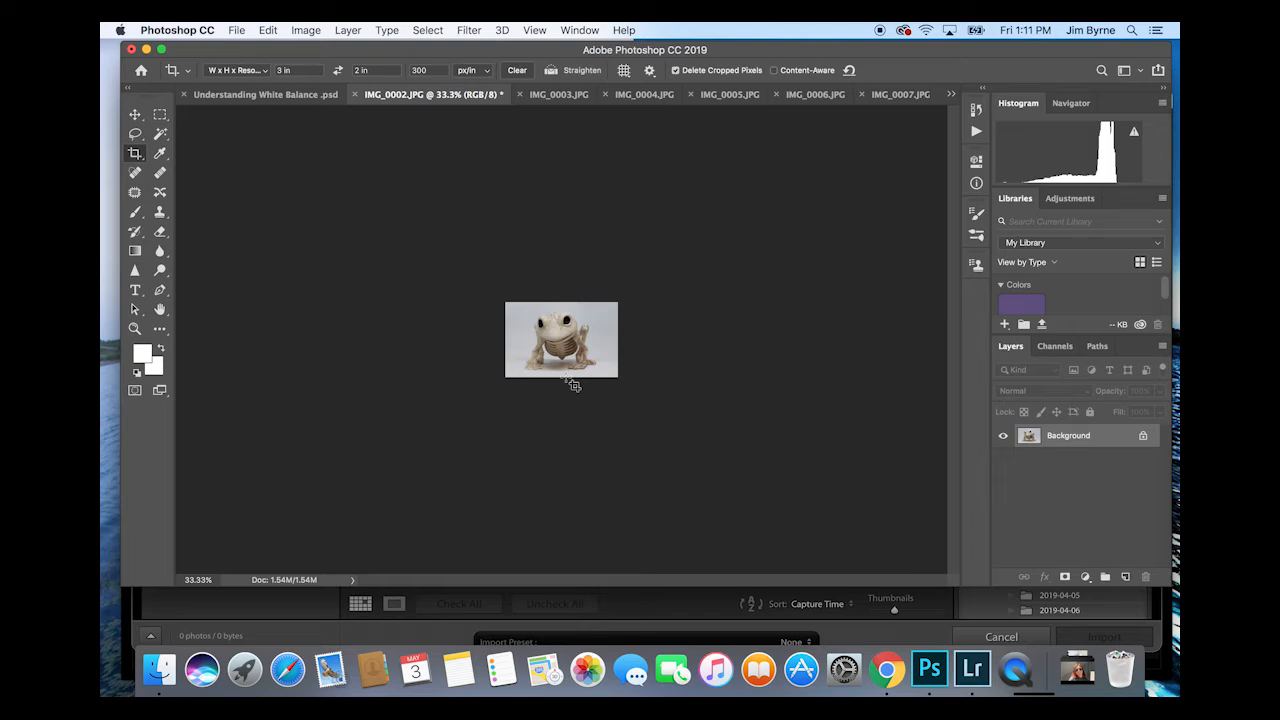
- Copy the cropped IMG_0002.JPG photo into Understanding White Balance .psd with the Move tool and position it over the AWB icon
key(v)
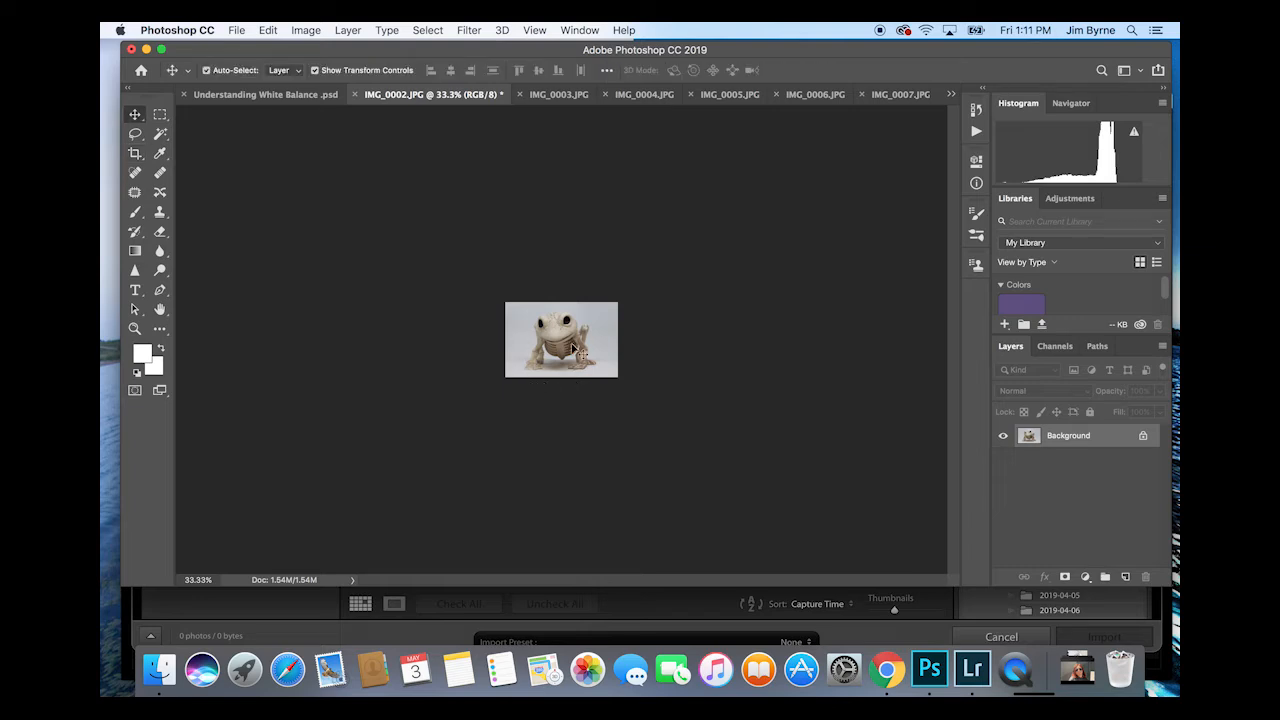
drag(575, 347, 261, 104)
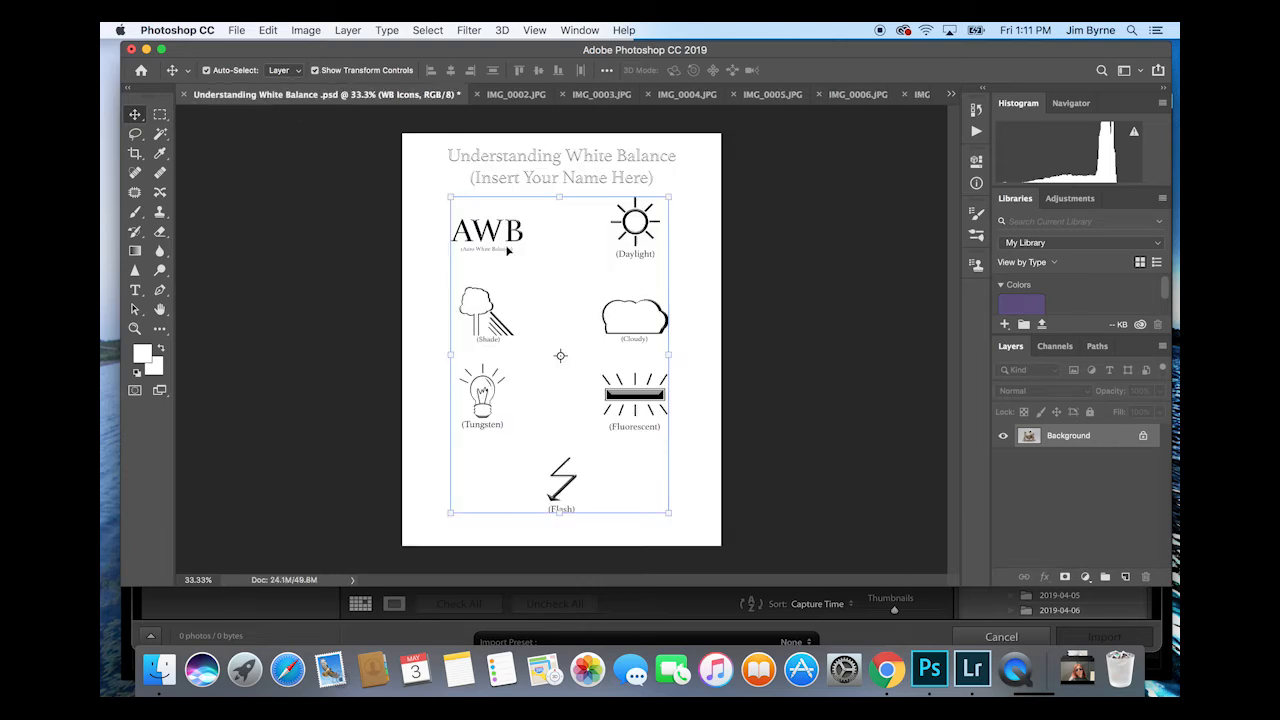
drag(507, 251, 508, 250)
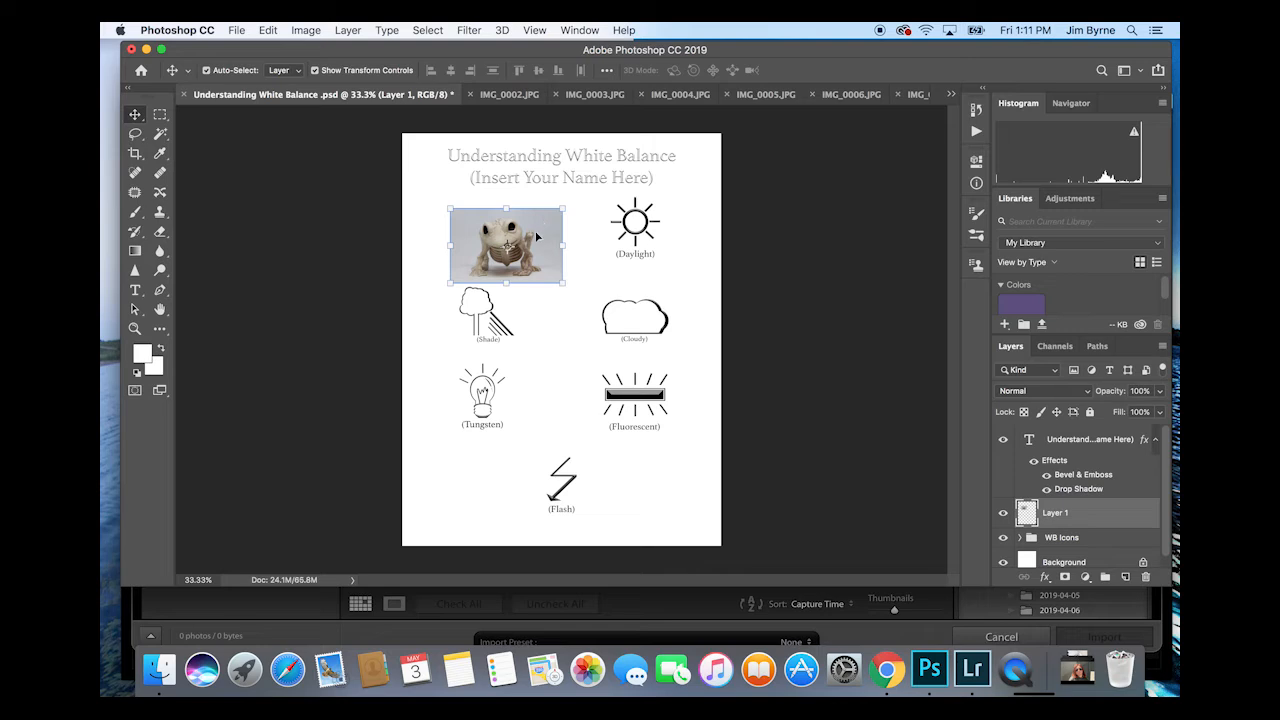
drag(533, 235, 514, 232)
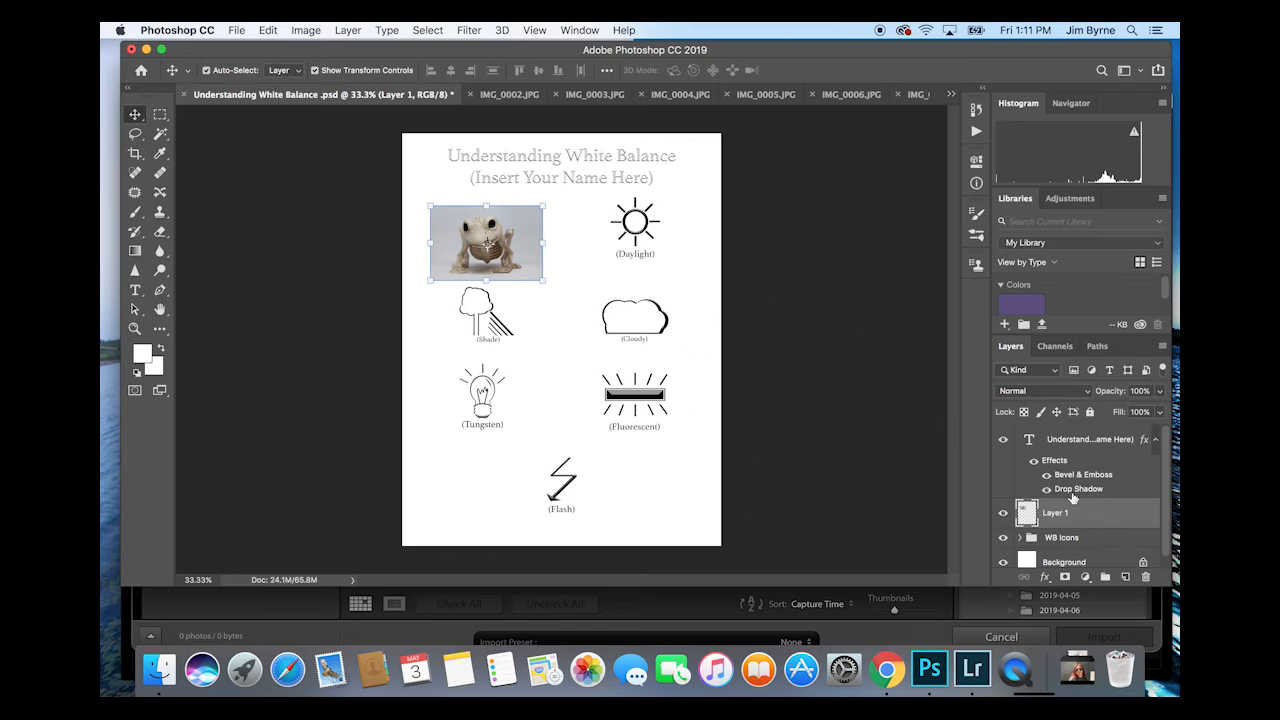
- Replace the "(Insert Your Name Here)" line of the page title with "Han Solo"
click(1078, 441)
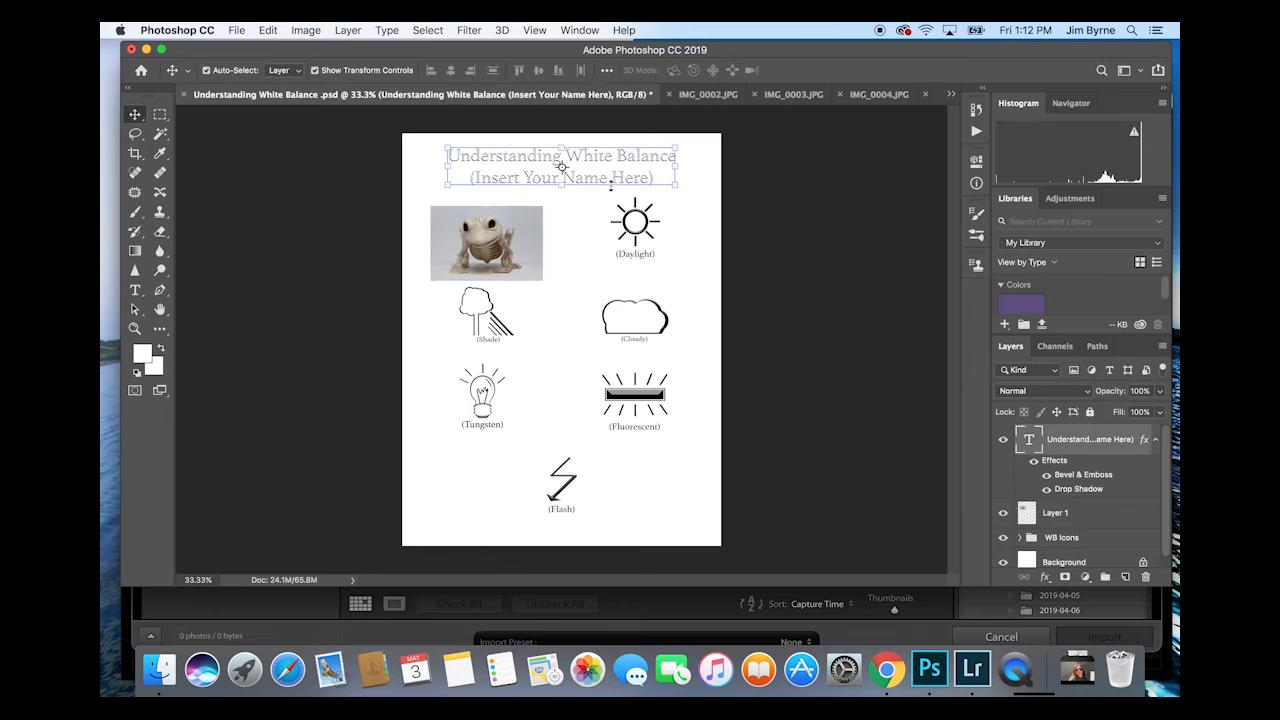
click(135, 290)
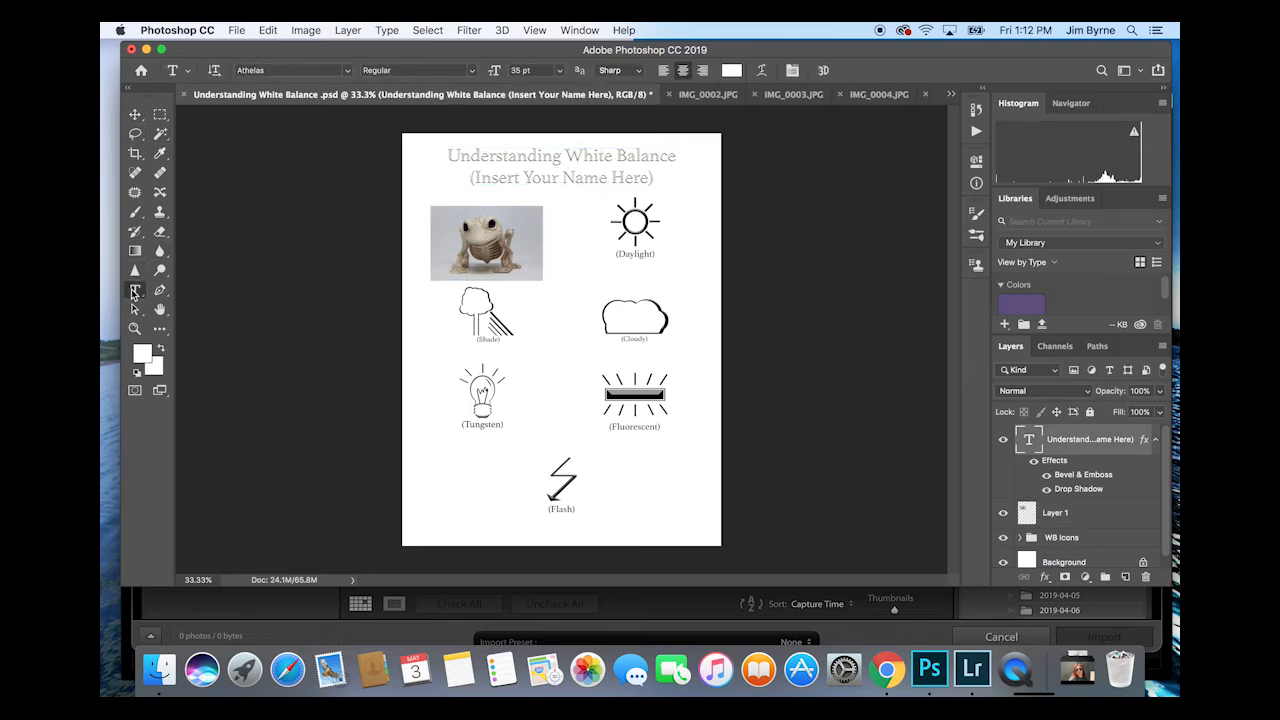
double_click(533, 180)
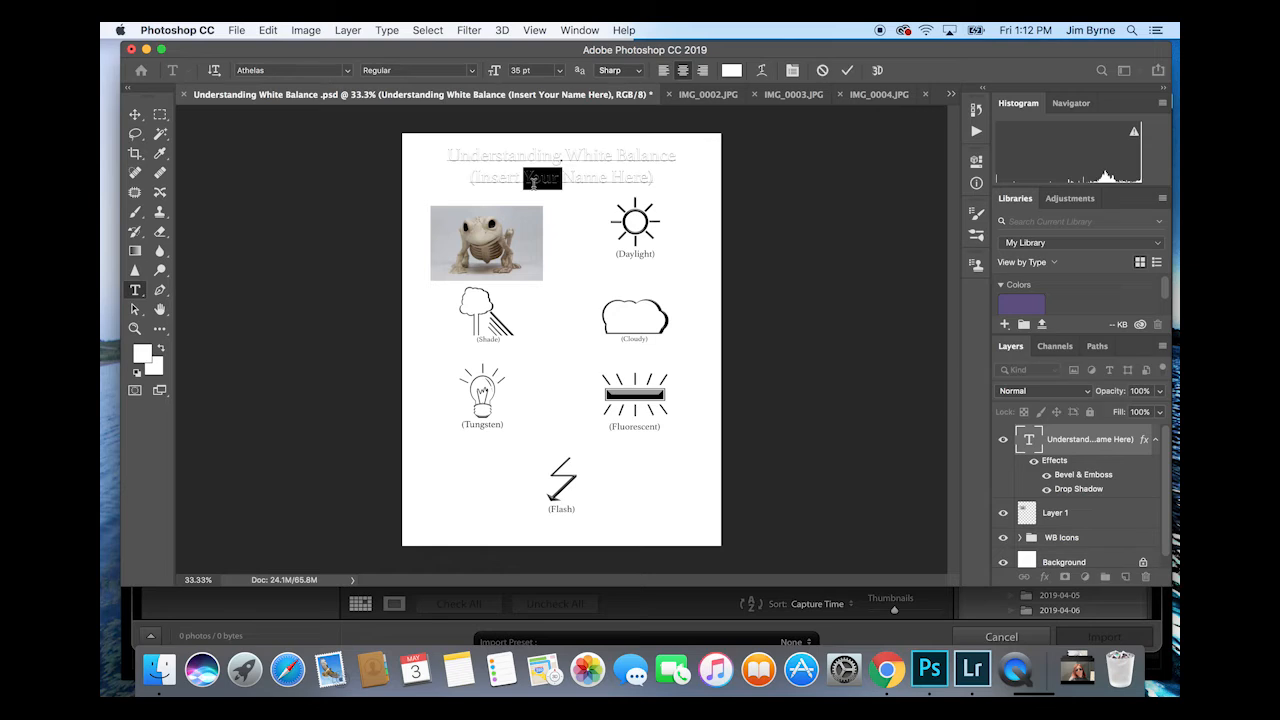
triple_click(533, 180)
text(H)
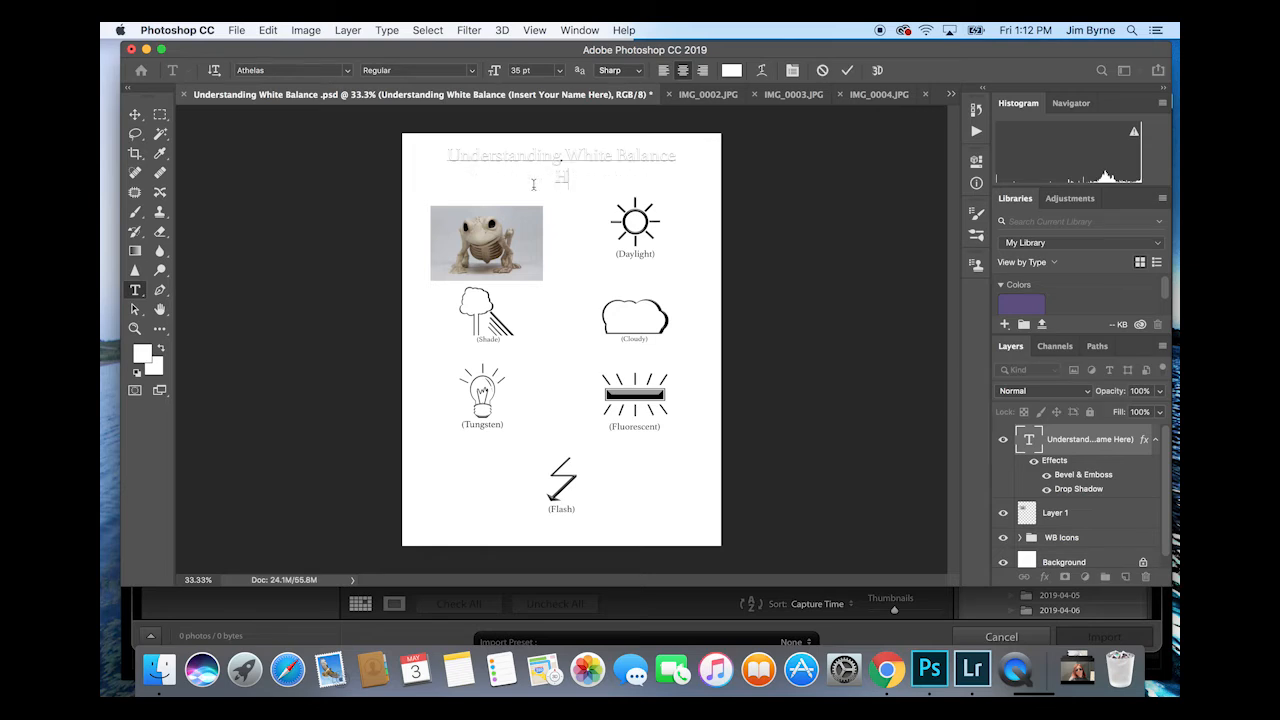
text(an Solo)
scroll(1093, 495, down, 1)
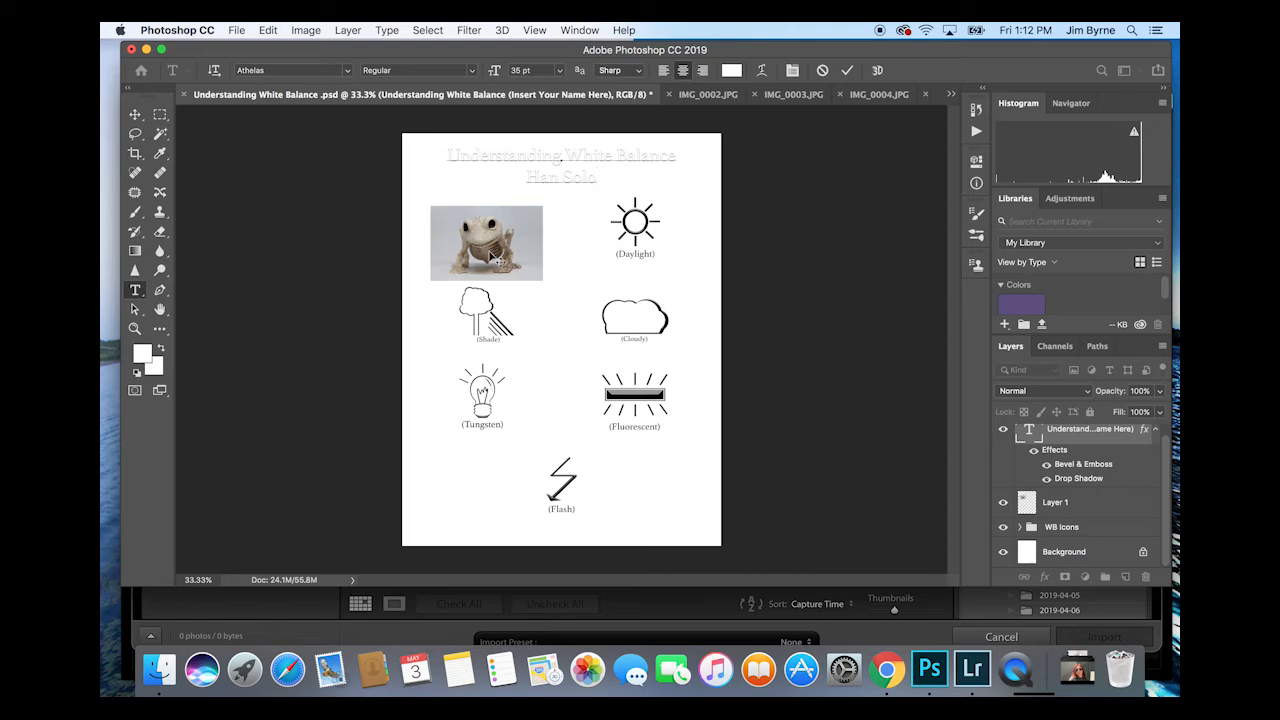
key(super+Return)
- Try placing the frog photo layer inside the WB Icons group, and check the group's contents
click(1103, 510)
key(BackSpace)
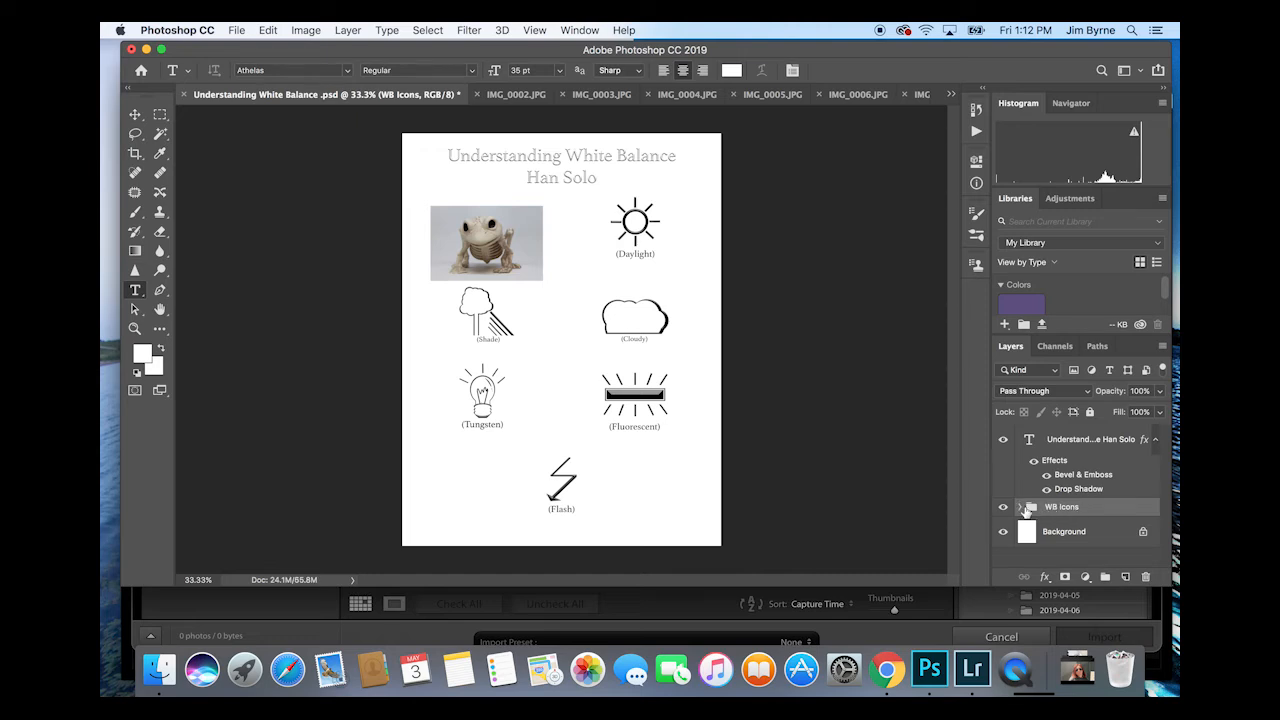
click(1020, 507)
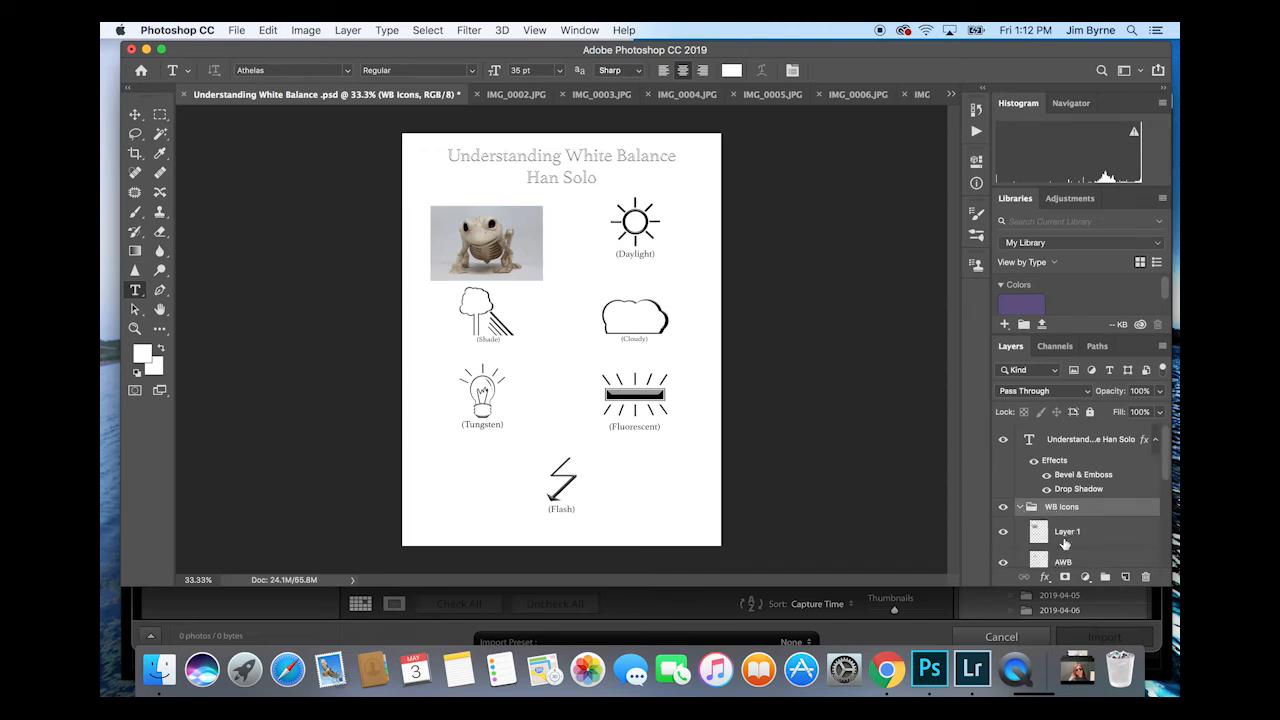
scroll(1062, 540, down, 3)
scroll(1063, 540, up, 5)
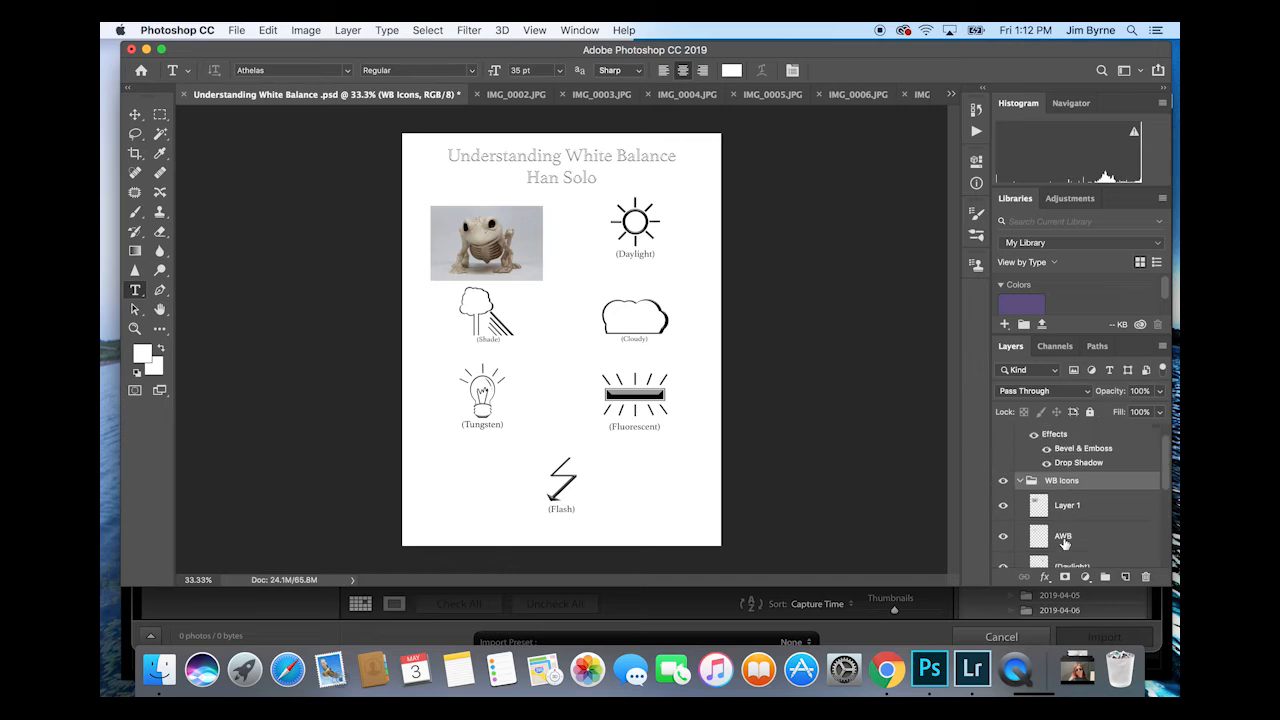
click(1021, 507)
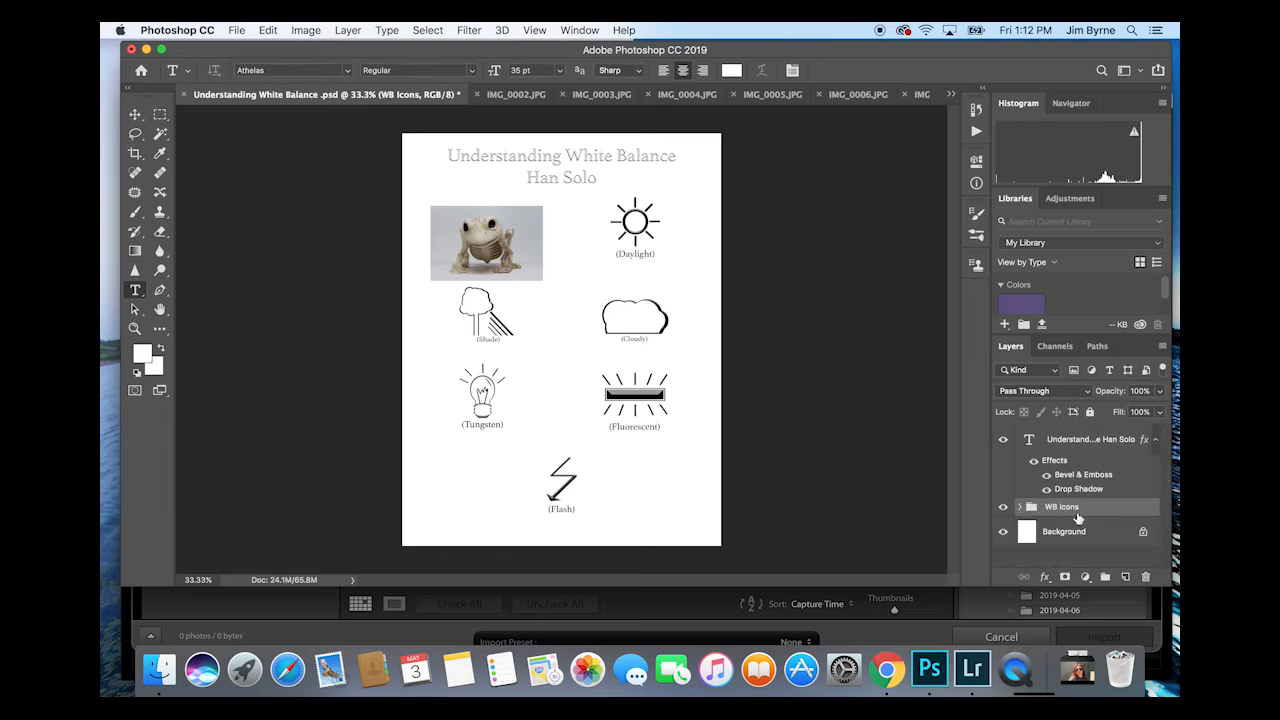
- Move the frog photo layer out of the WB Icons group and place it directly below that group, above the Background layer
click(1020, 507)
scroll(1070, 500, down, 1)
drag(1073, 482, 1072, 450)
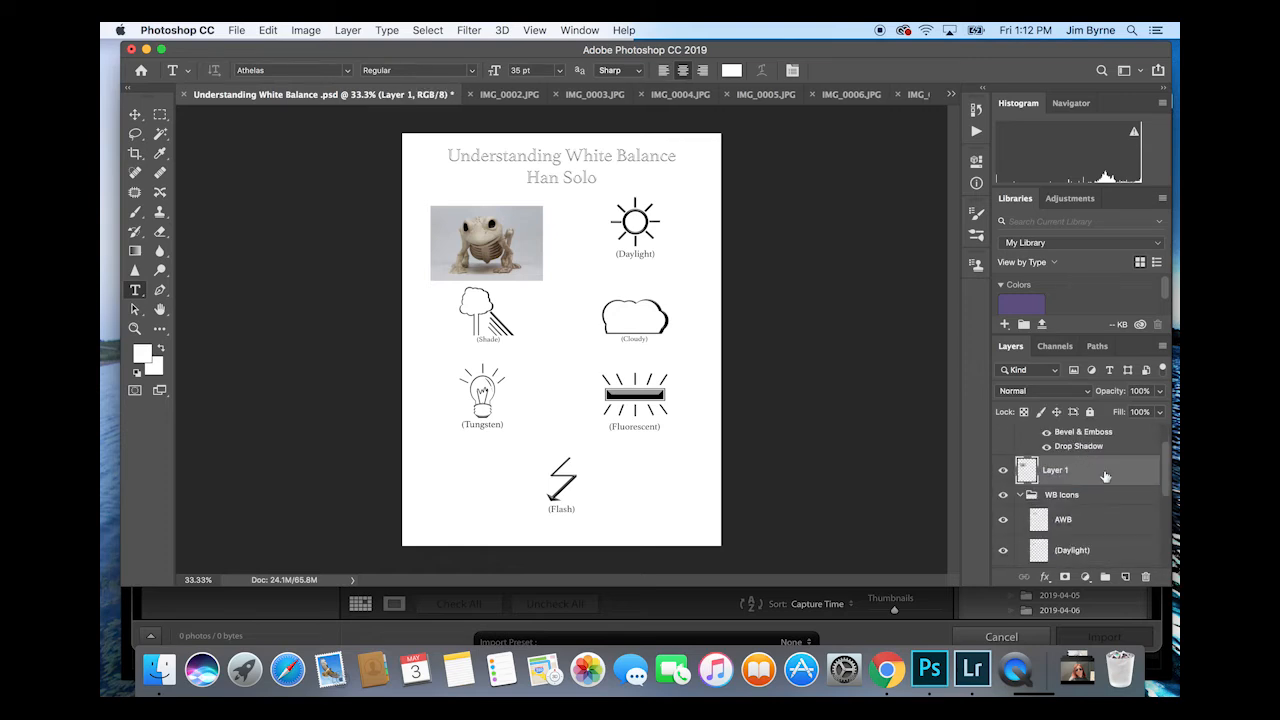
click(1020, 497)
drag(1107, 503, 1105, 538)
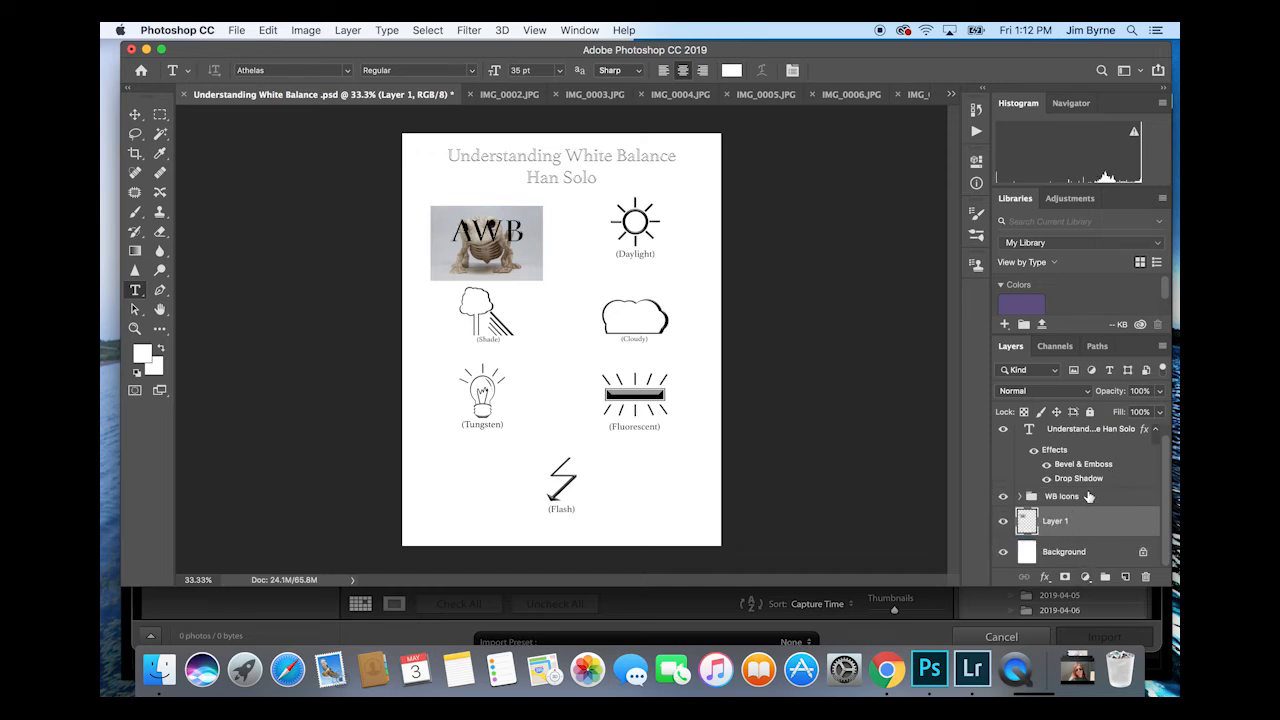
- Move the frog photo slightly up to centre it behind the AWB icon, and close IMG_0002.JPG without saving
click(136, 116)
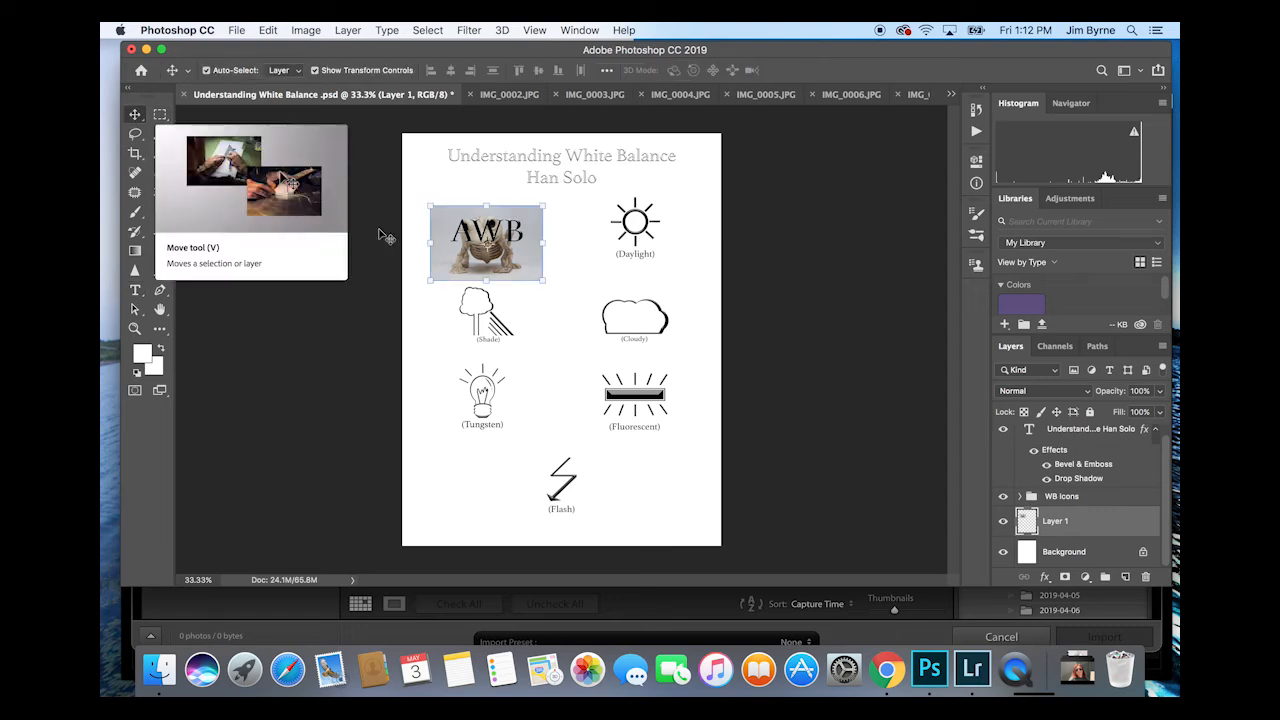
drag(521, 263, 523, 251)
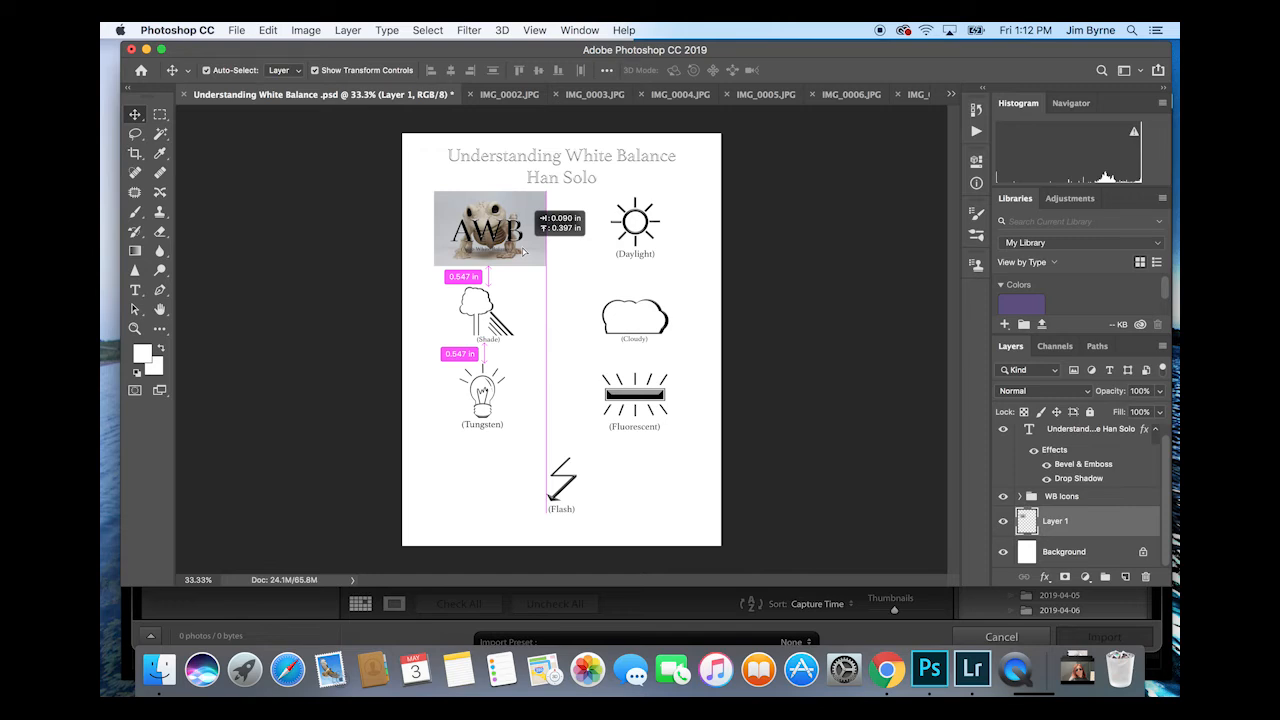
drag(523, 251, 523, 251)
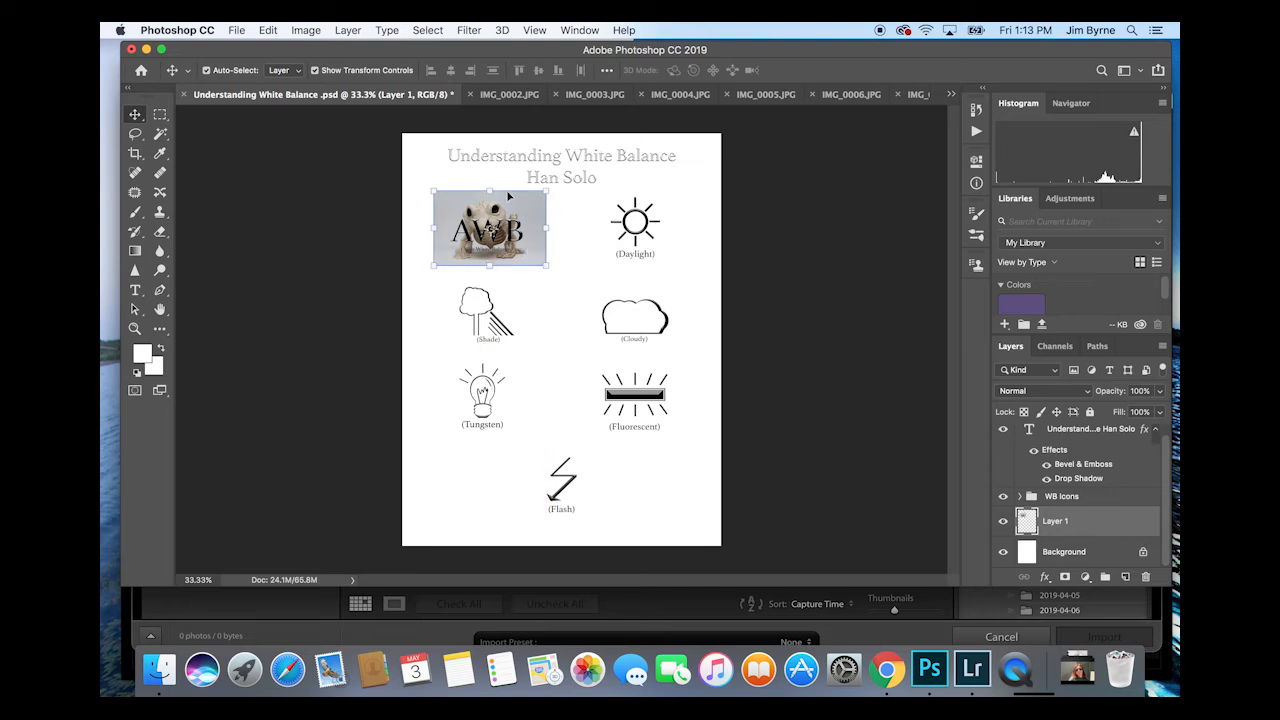
click(493, 94)
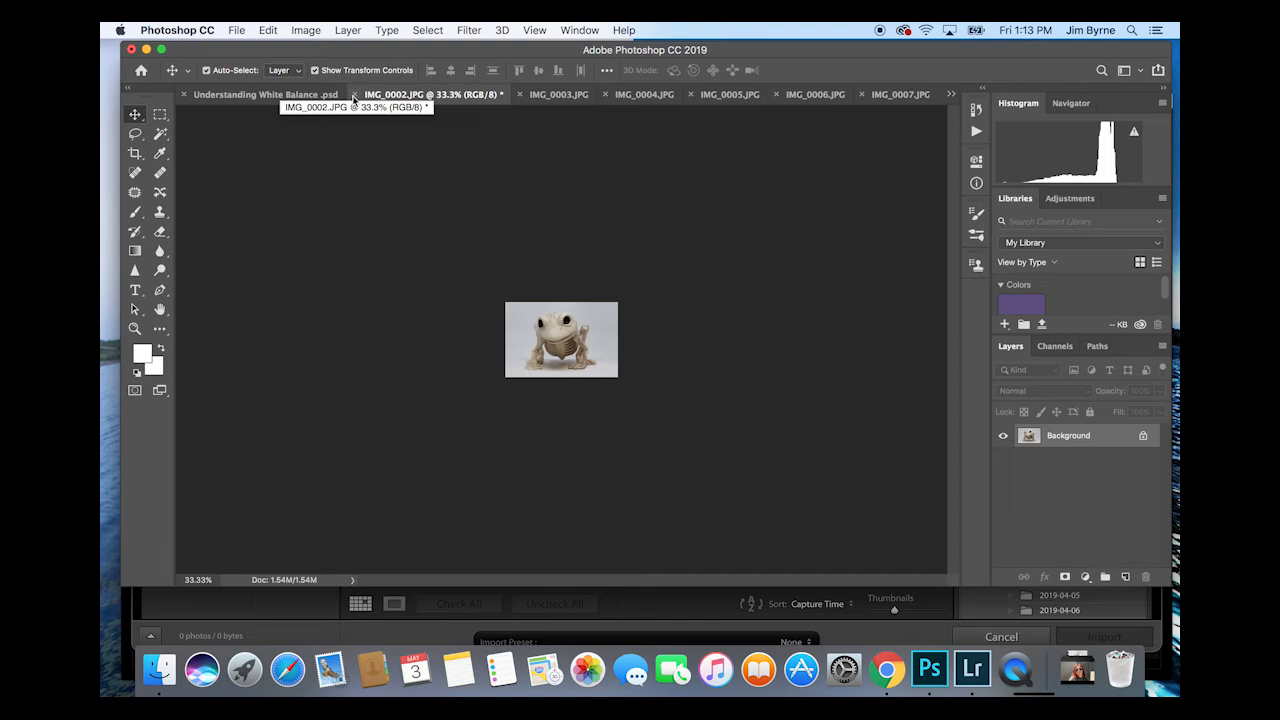
click(354, 94)
click(617, 254)
- Copy the IMG_0003.JPG photo behind the Daylight icon, aligned level with the AWB photo, and close IMG_0003.JPG without saving
click(494, 96)
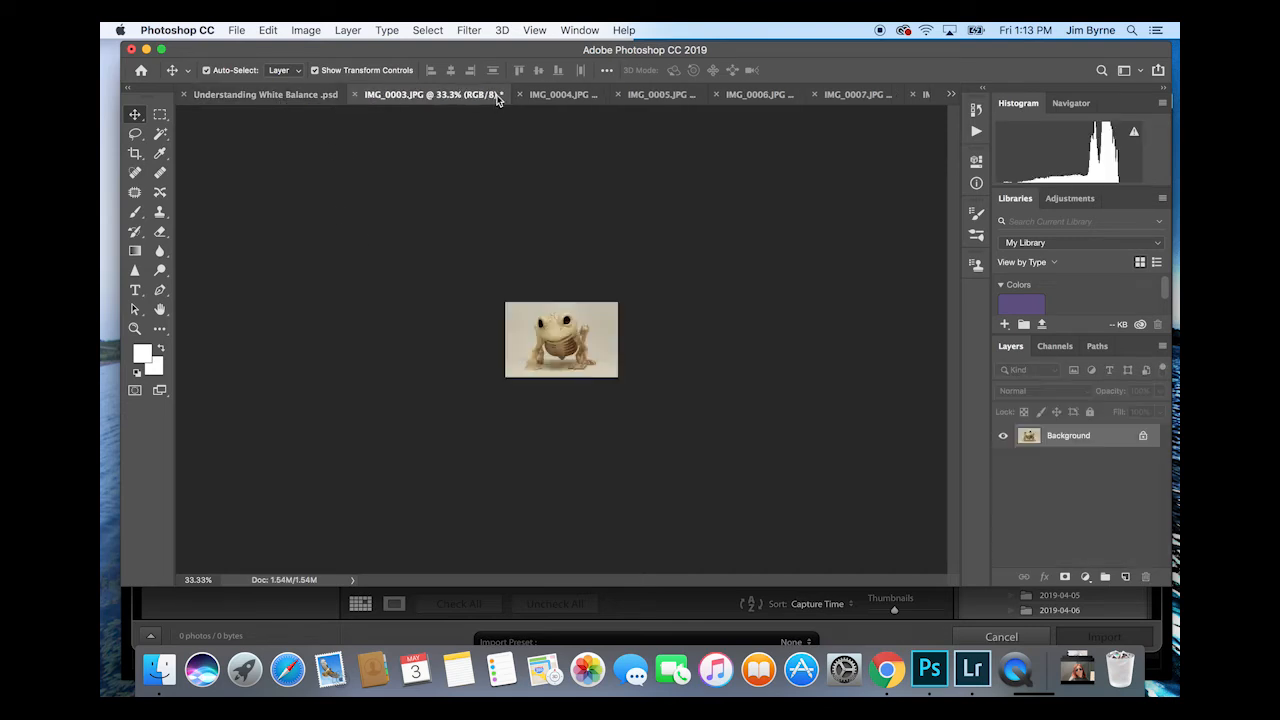
drag(585, 328, 267, 101)
drag(575, 249, 670, 222)
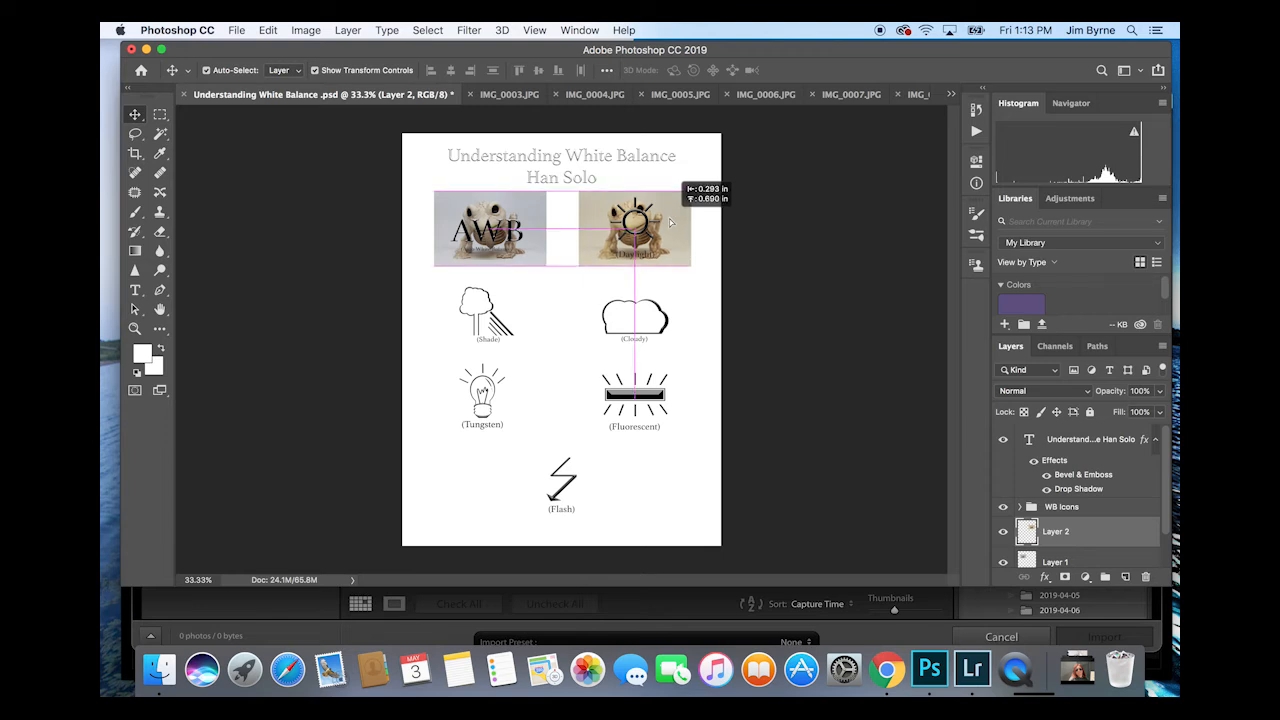
drag(670, 222, 670, 222)
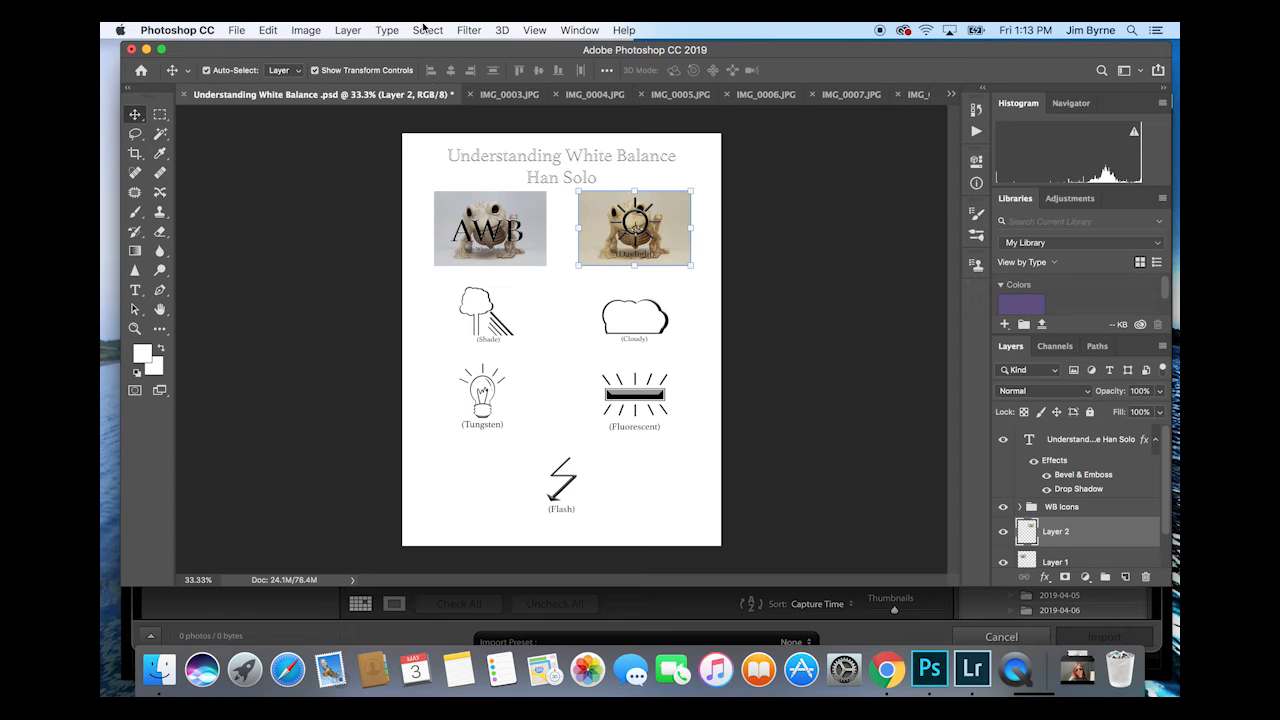
click(510, 94)
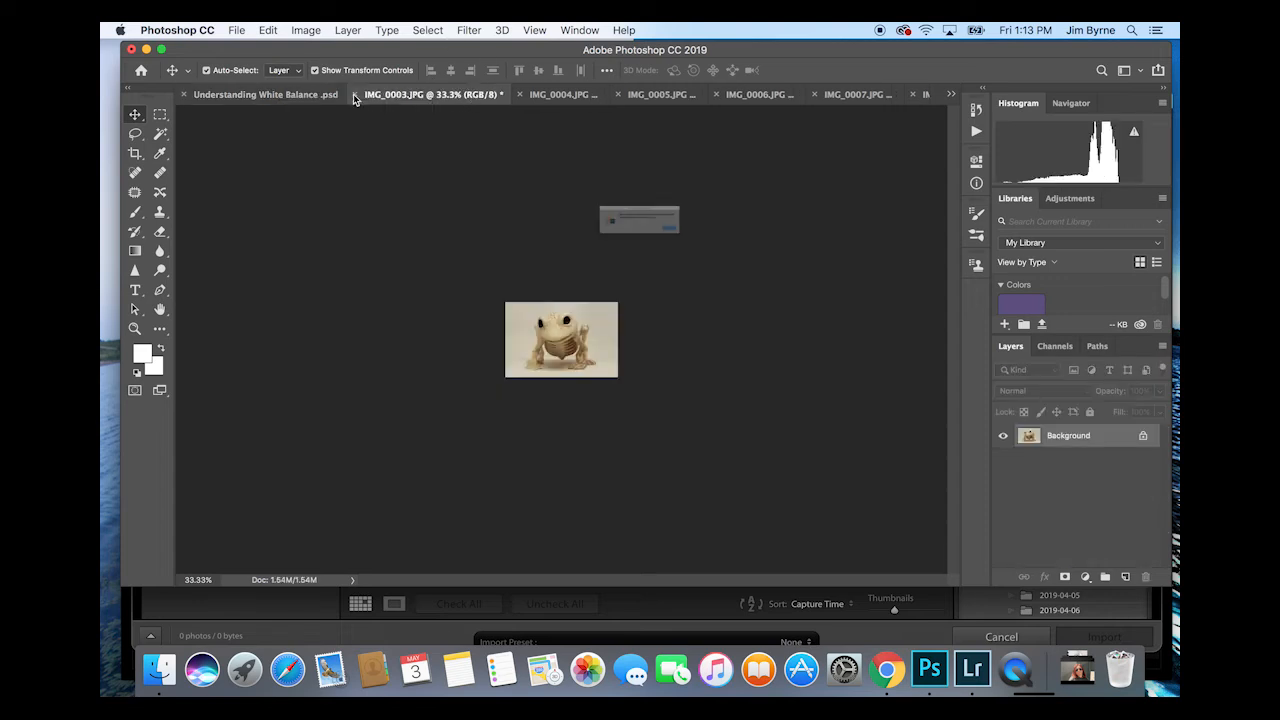
click(596, 254)
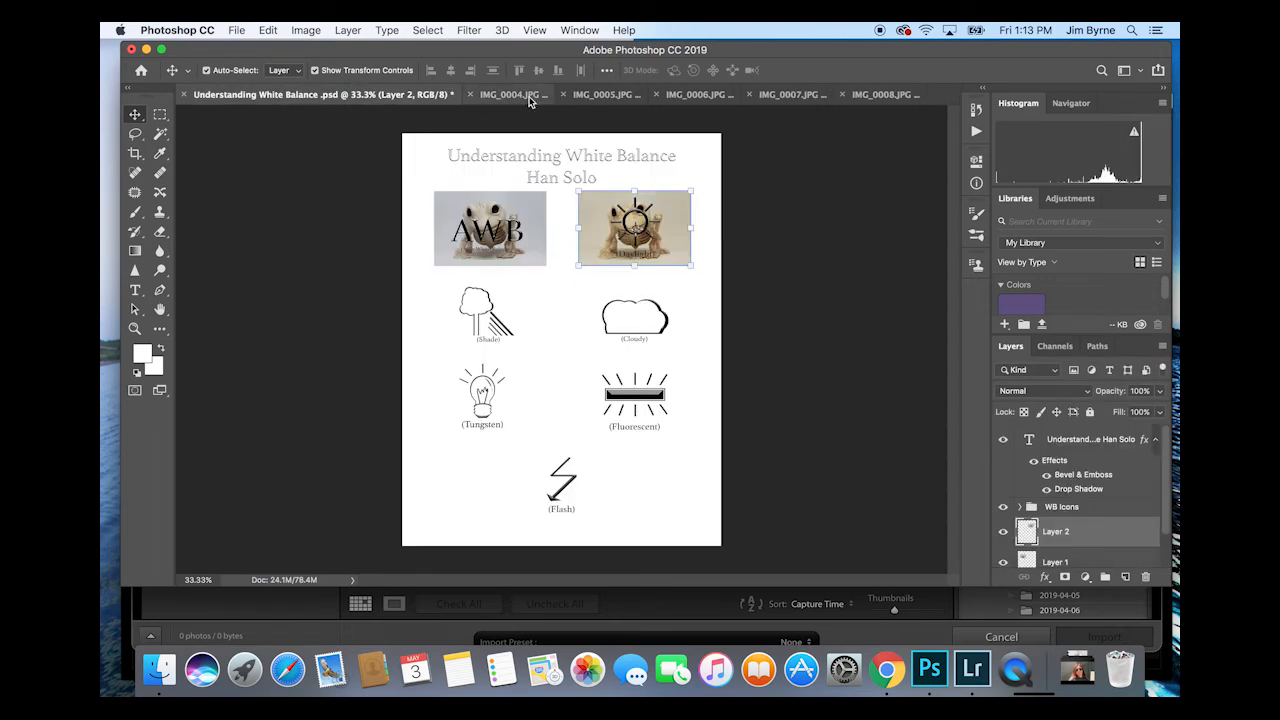
- Copy the IMG_0004.JPG photo behind the Shade icon, aligned directly under the AWB photo, and close IMG_0004.JPG without saving
click(530, 94)
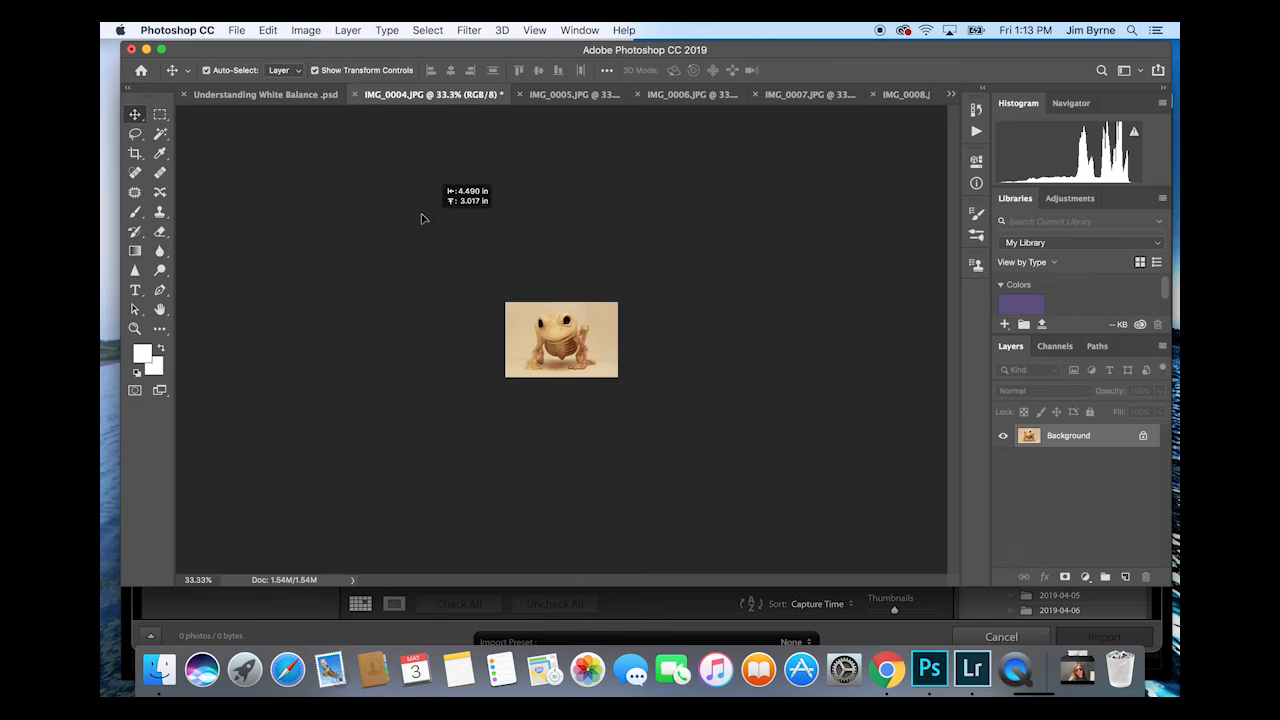
click(268, 95)
mouse_move(508, 302)
mouse_down()
mouse_move(535, 302)
mouse_move(525, 306)
mouse_up()
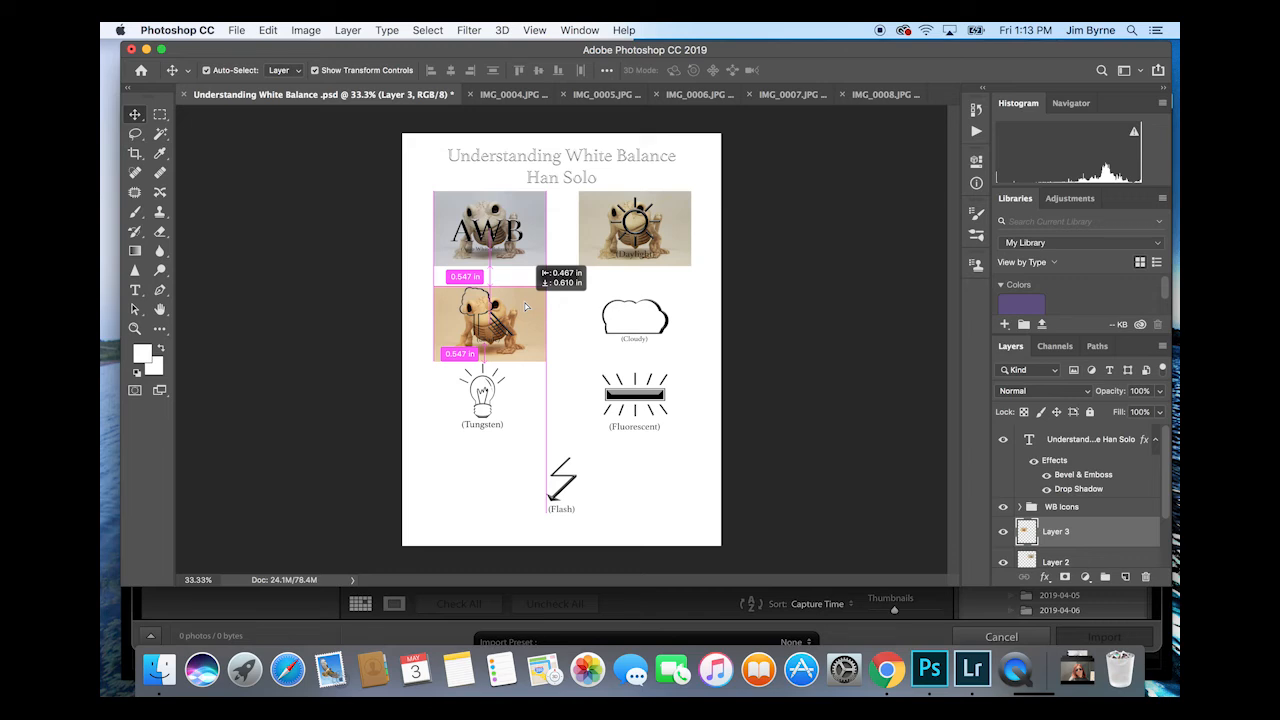
drag(525, 306, 525, 306)
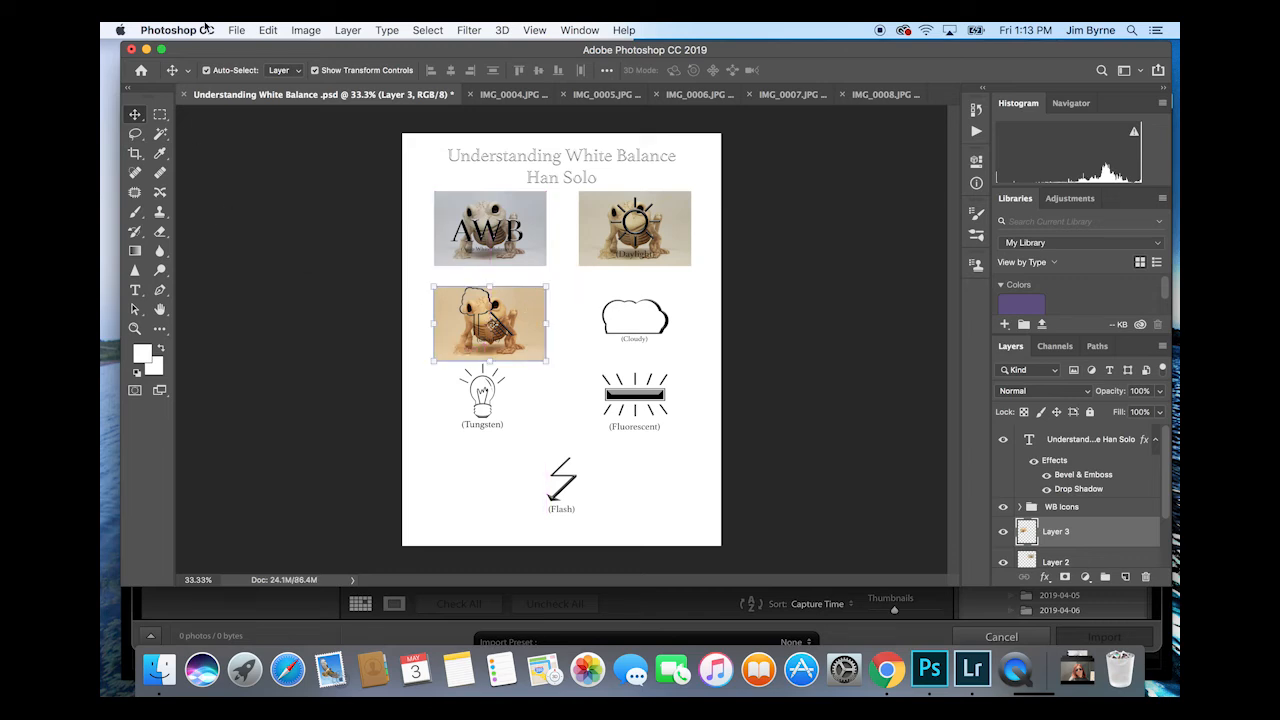
click(470, 94)
click(586, 254)
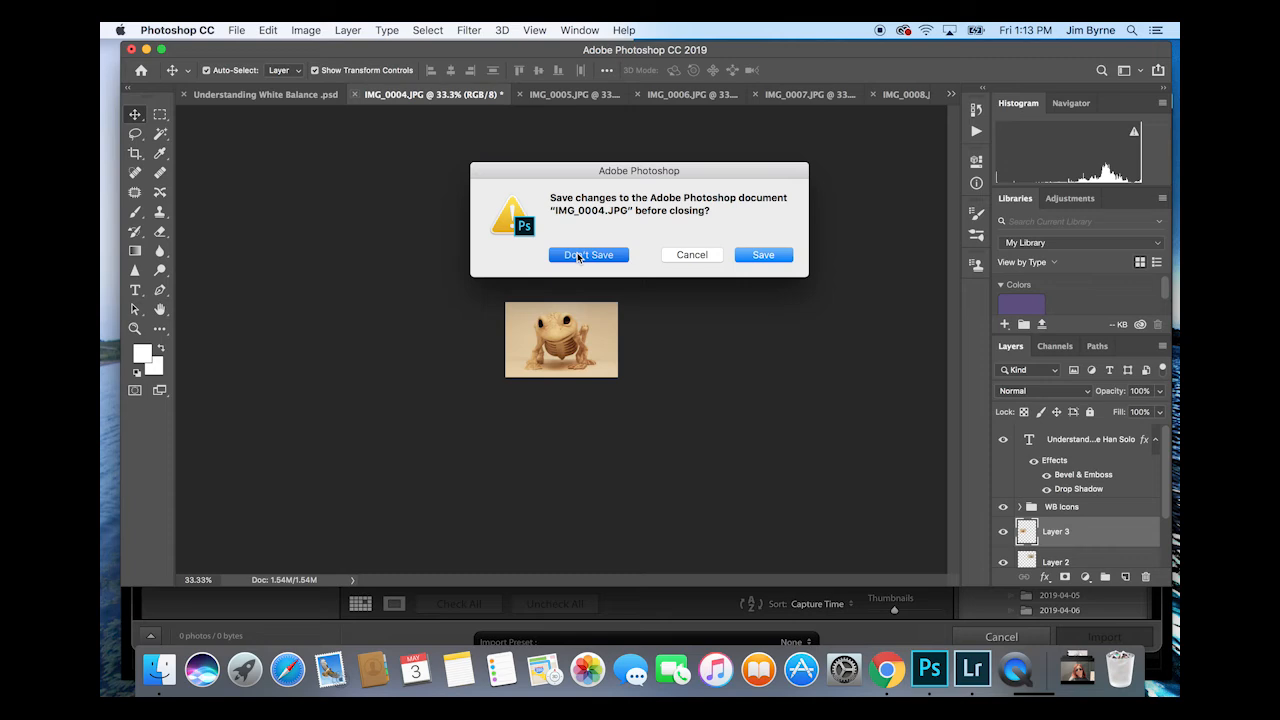
- Copy the IMG_0005.JPG photo behind the Cloudy icon, level with the Shade photo, and close IMG_0005.JPG without saving
click(530, 94)
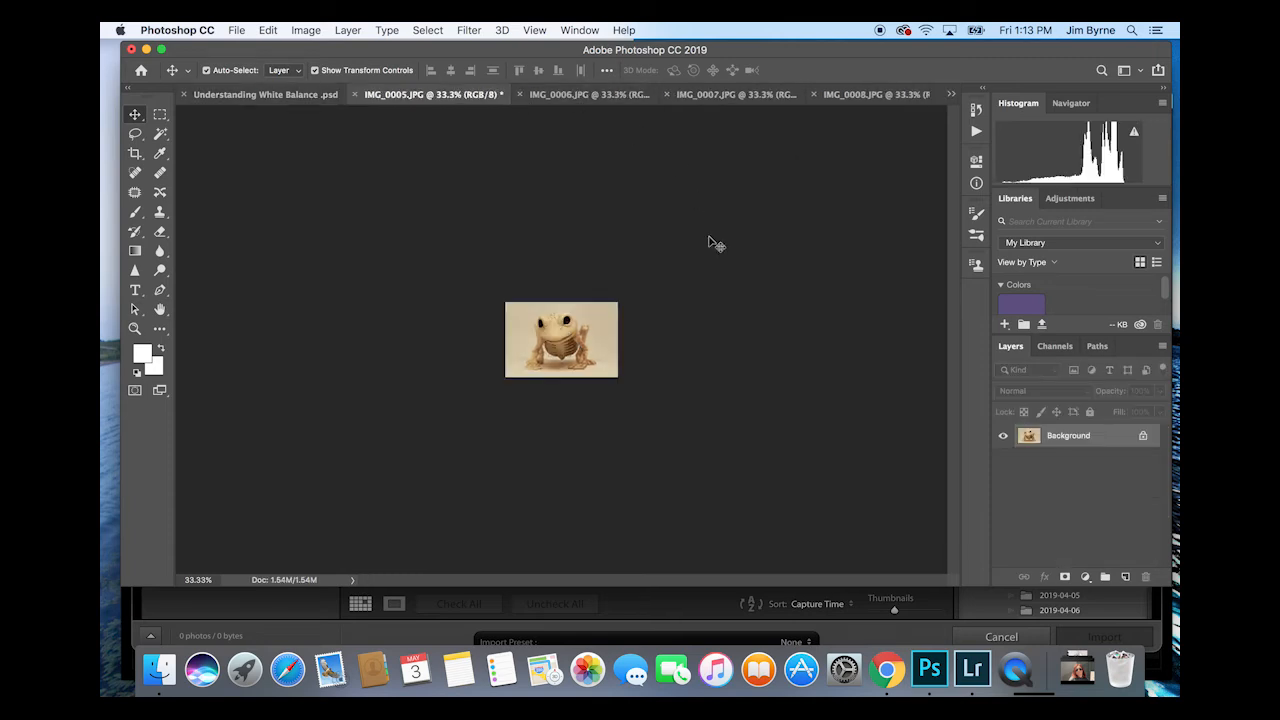
drag(418, 224, 287, 93)
drag(687, 338, 665, 320)
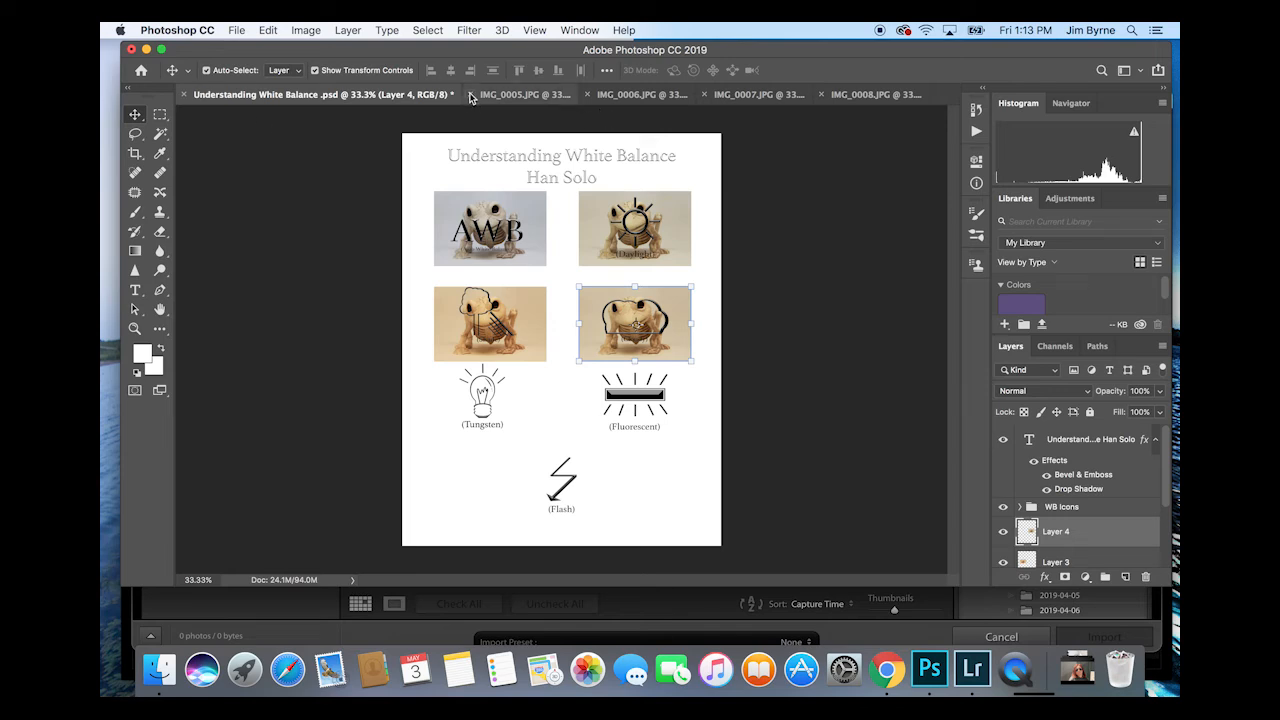
click(469, 94)
click(587, 253)
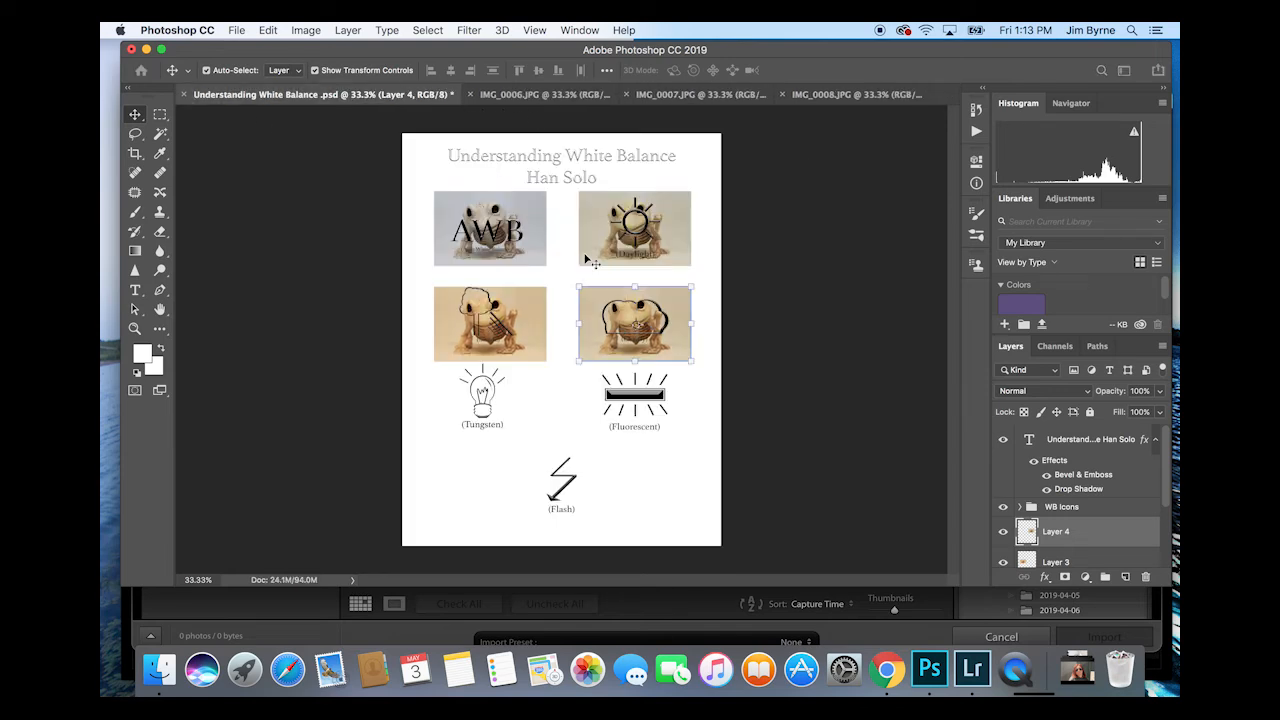
- Copy the IMG_0006.JPG photo into Understanding White Balance .psd behind the Tungsten icon, aligned under the Shade photo
click(538, 95)
drag(605, 341, 290, 103)
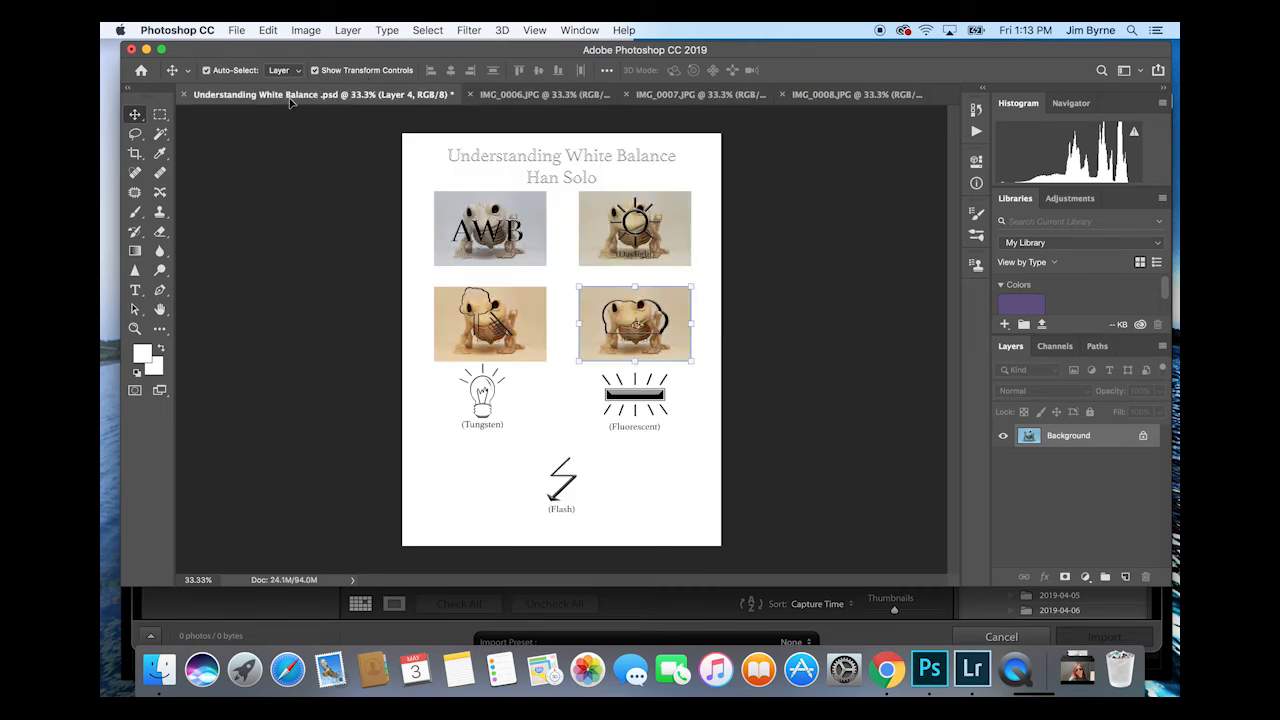
mouse_move(516, 405)
mouse_down()
mouse_move(547, 395)
mouse_move(523, 408)
mouse_up()
- Move the Shade, Cloudy and Tungsten photos up slightly to tighten the row spacing, and close IMG_0006.JPG without saving
drag(531, 324, 533, 314)
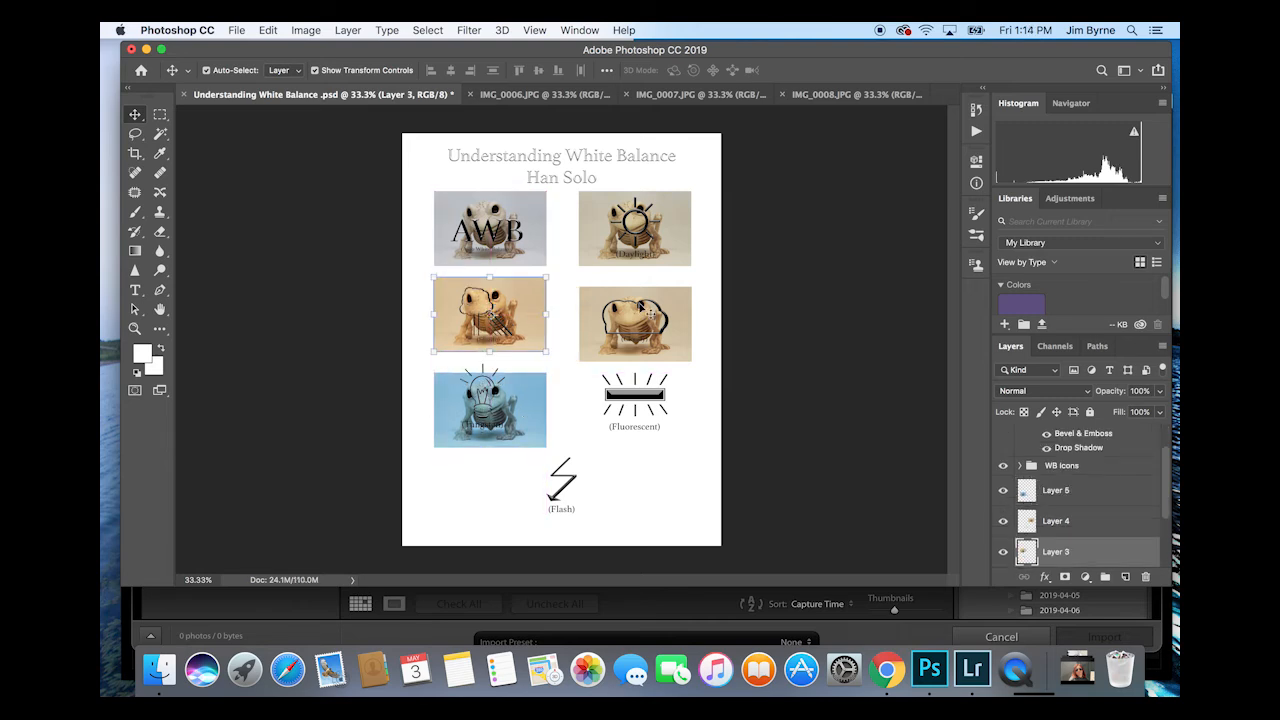
click(680, 311)
drag(680, 311, 681, 302)
click(537, 404)
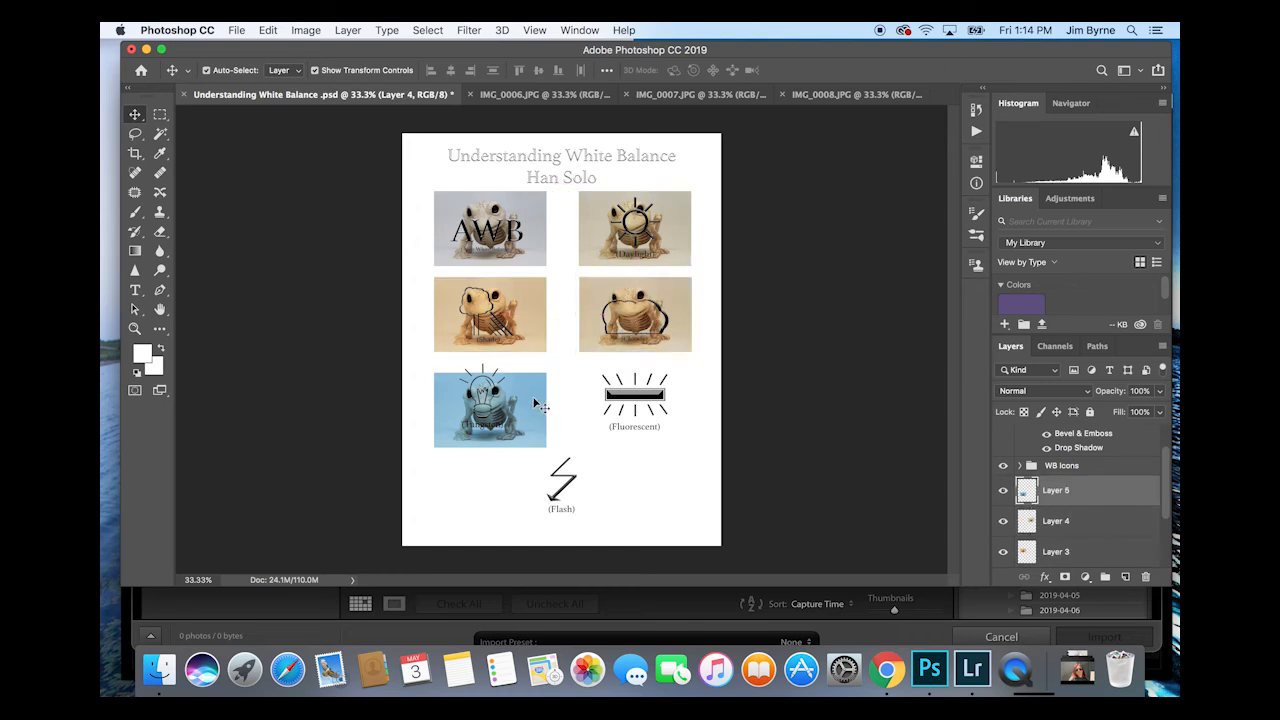
drag(537, 404, 535, 394)
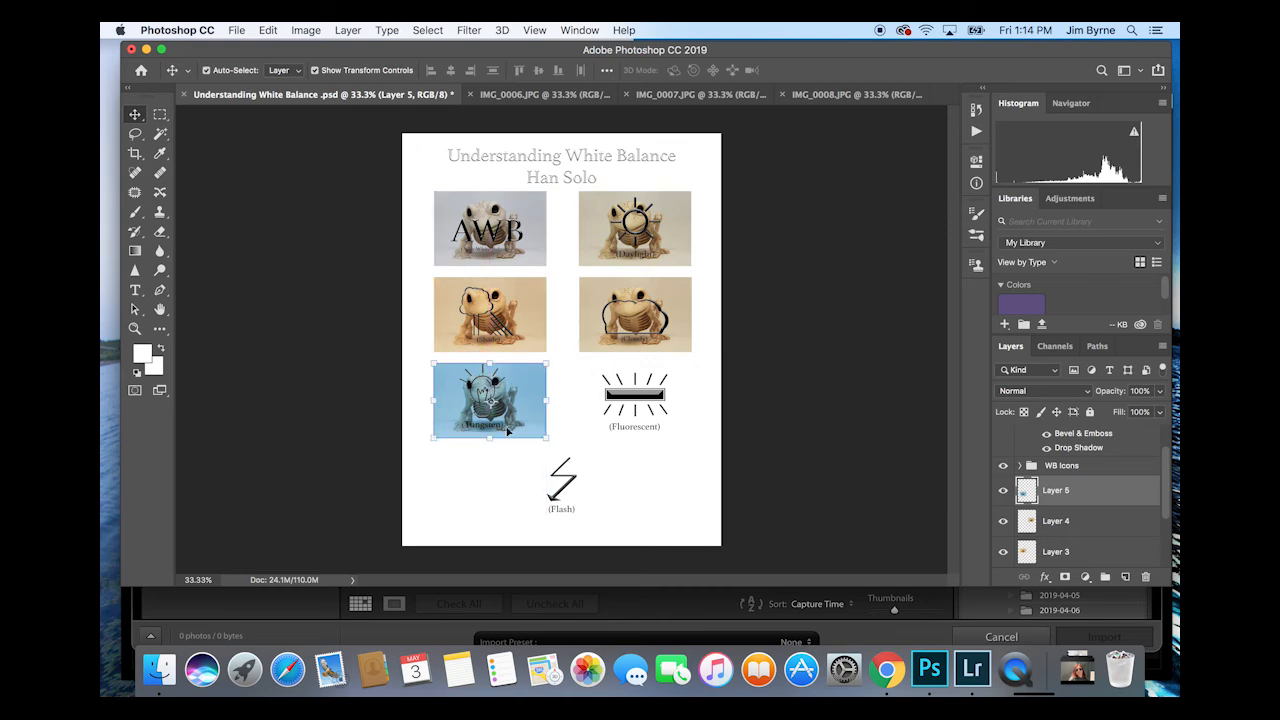
click(469, 95)
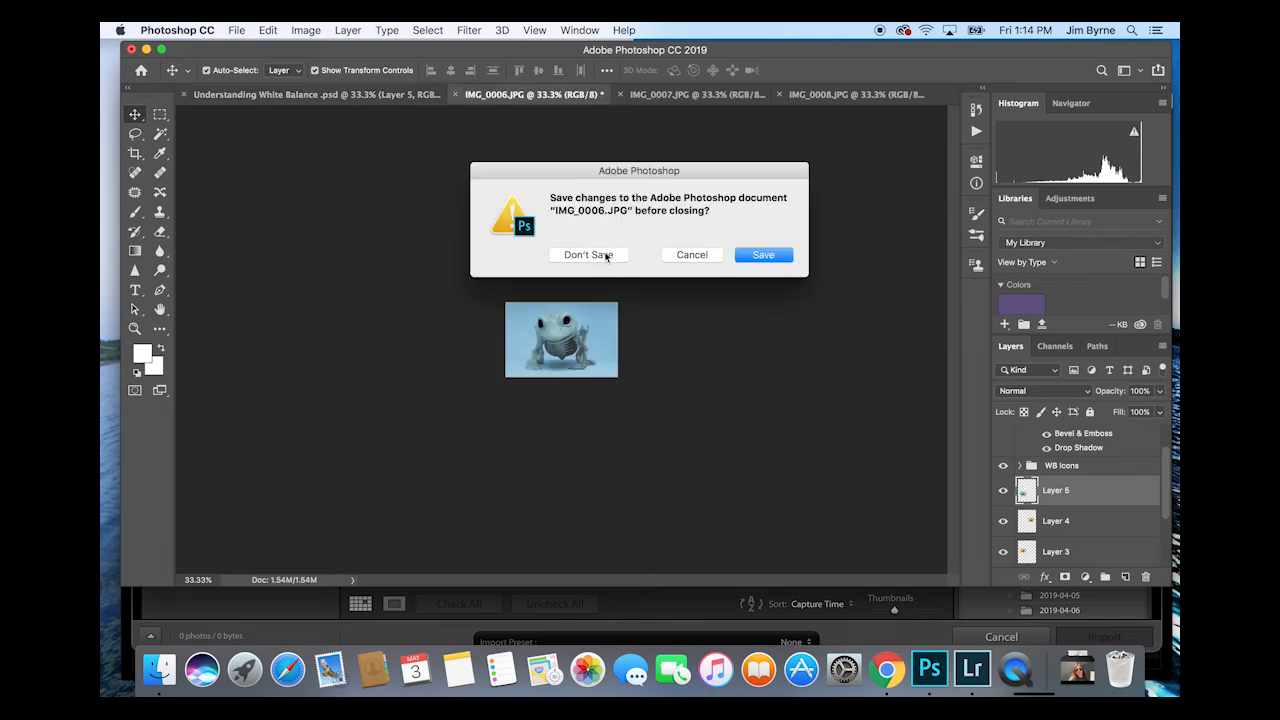
click(606, 257)
- Copy the IMG_0007.JPG photo behind the Fluorescent icon, level with the Tungsten photo, and close IMG_0007.JPG without saving
click(663, 97)
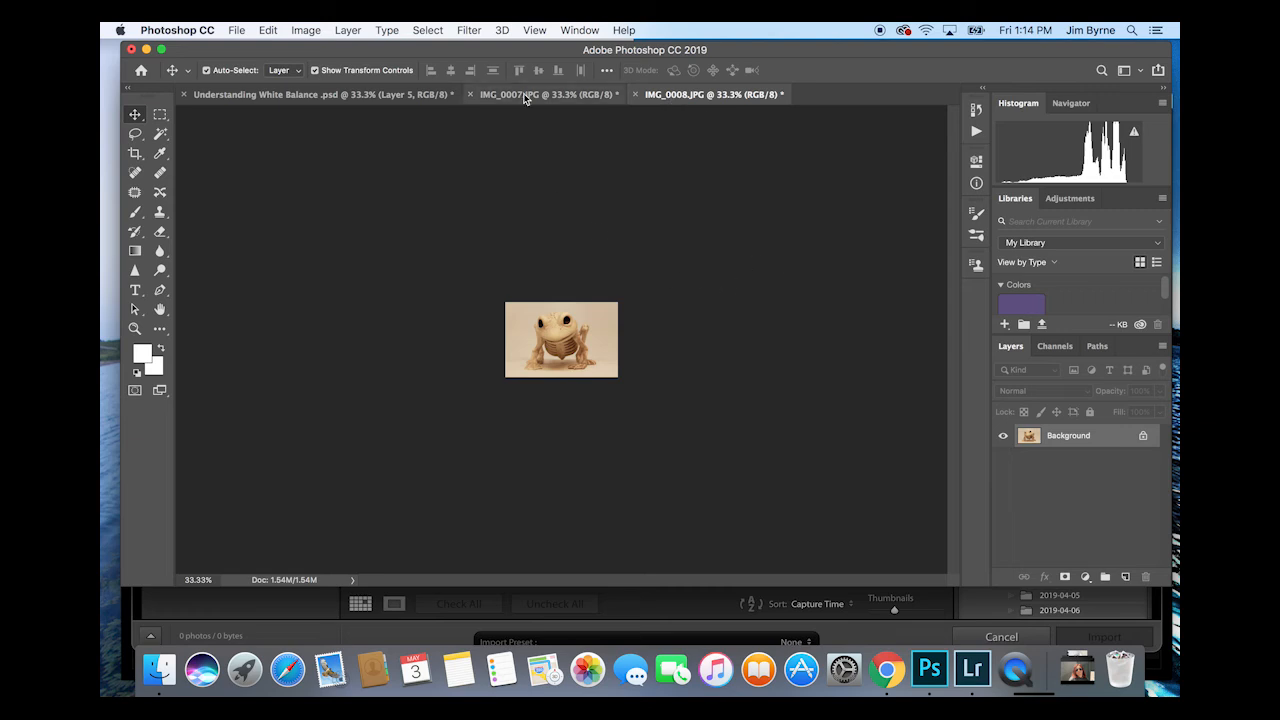
click(565, 96)
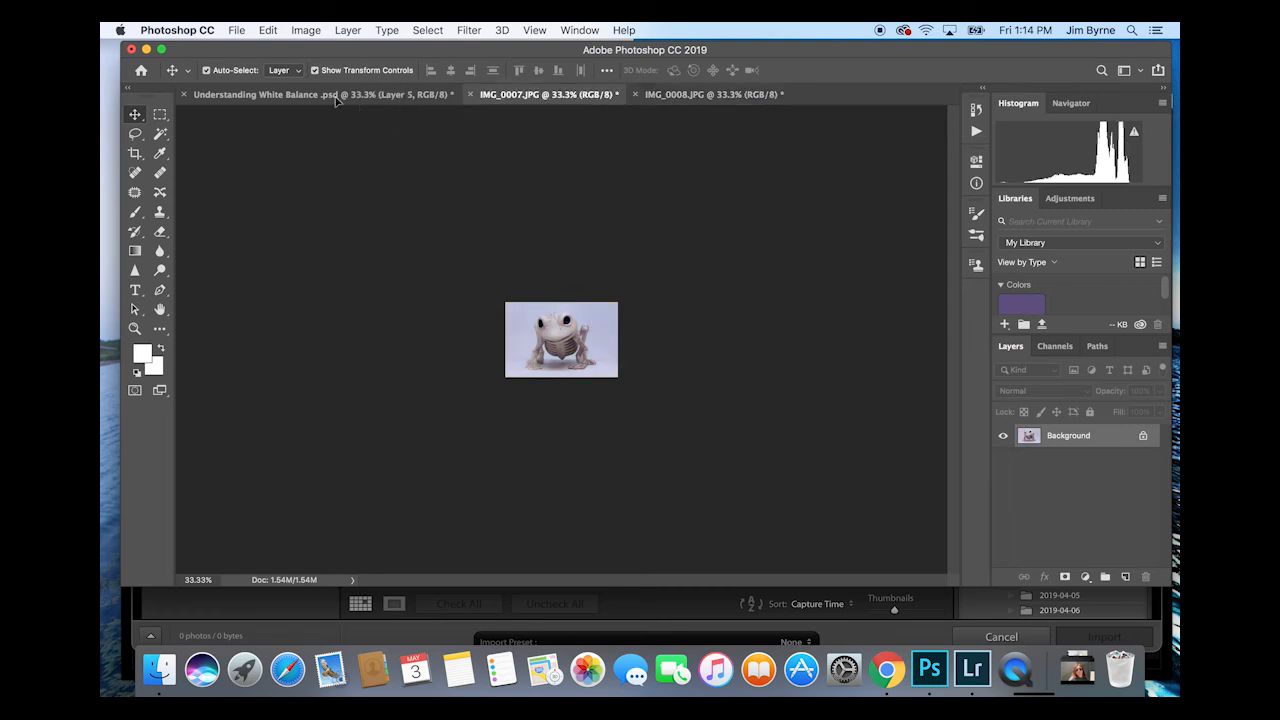
drag(334, 95, 667, 383)
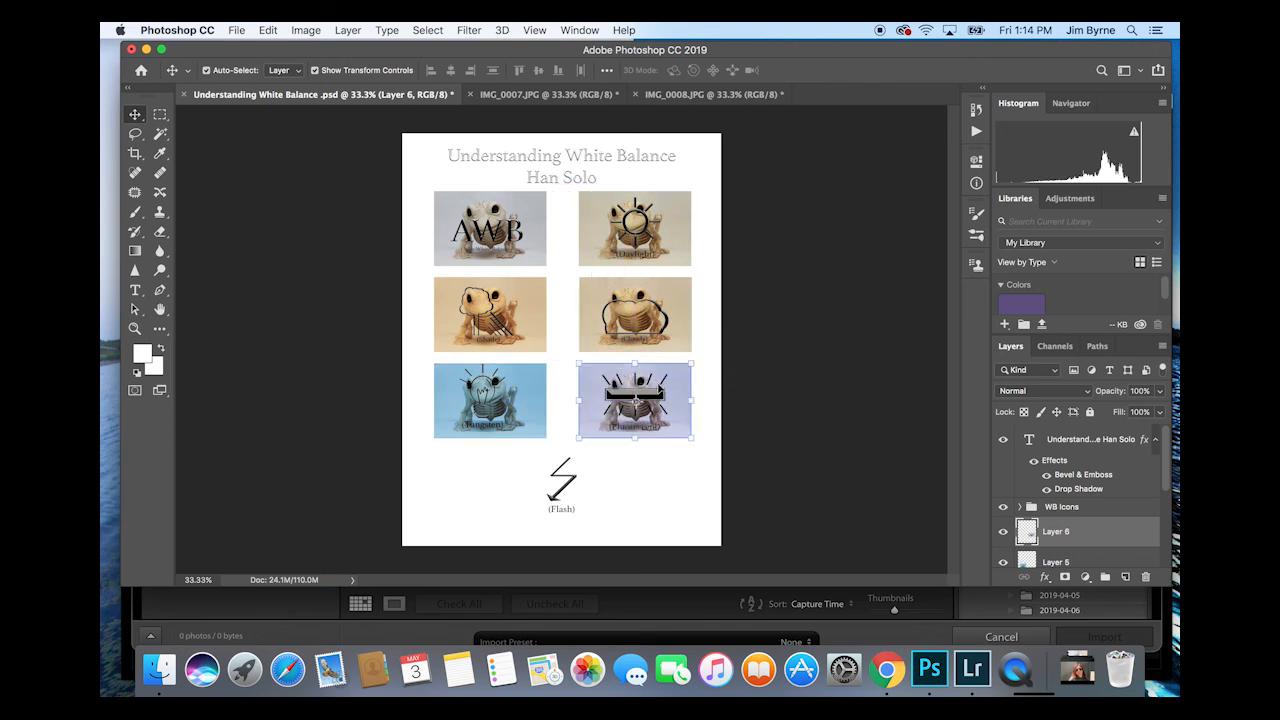
click(469, 94)
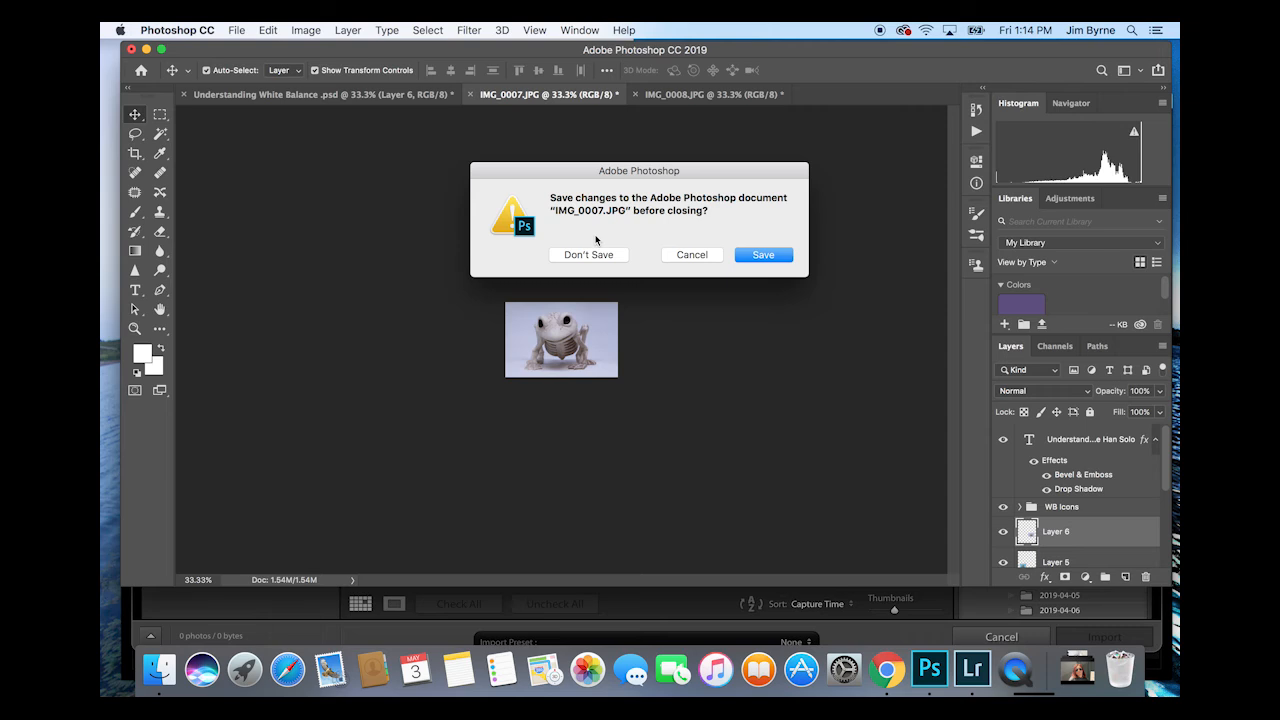
click(590, 255)
- Copy the IMG_0008.JPG photo into Understanding White Balance .psd, centre it behind the Flash icon, and deselect the layer
click(552, 94)
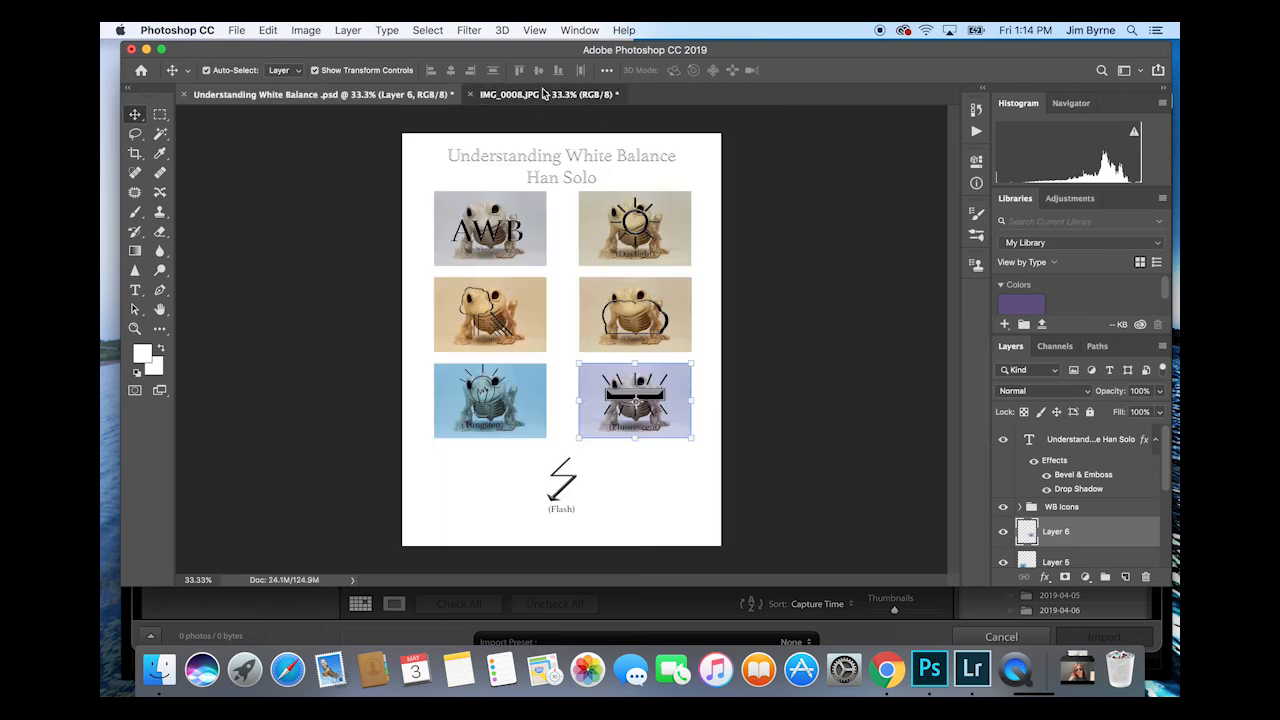
drag(586, 318, 330, 127)
drag(587, 451, 601, 472)
click(667, 466)
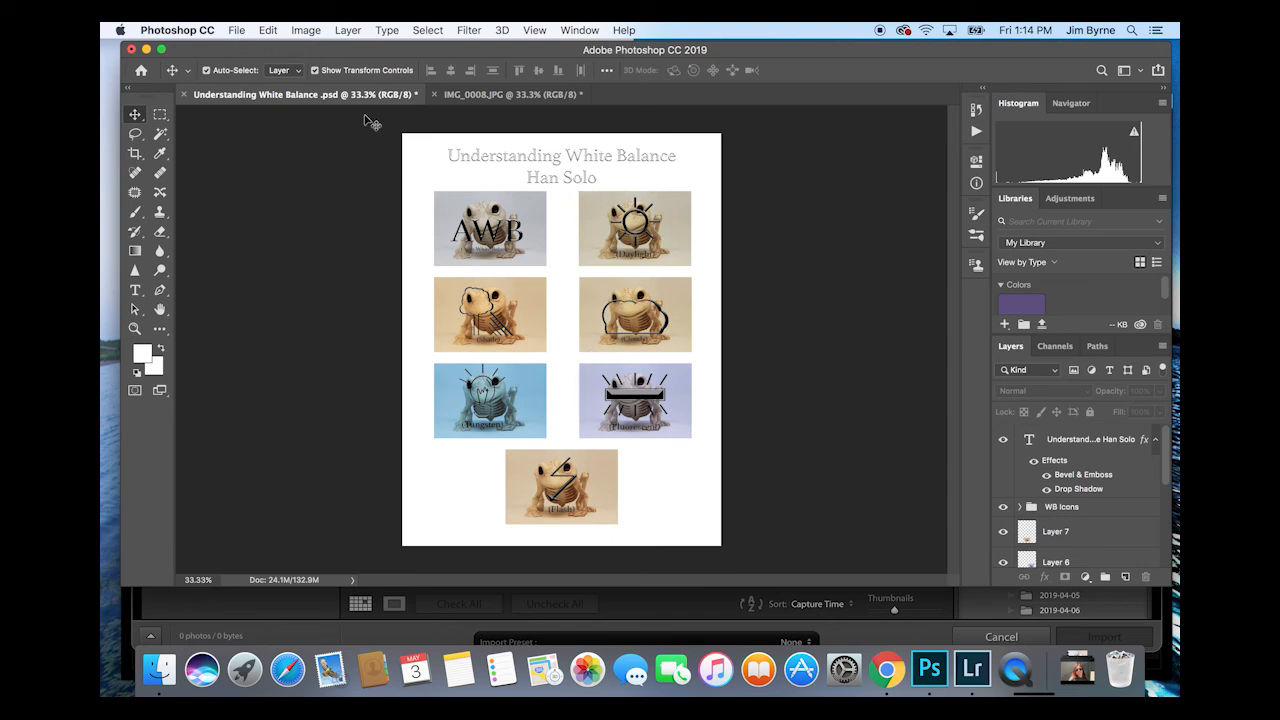
- Save the page to the Desktop as a JPEG named "Understanding White Balance Han Solo" at quality 12, Baseline ("Standard")
key(super+shift+s)
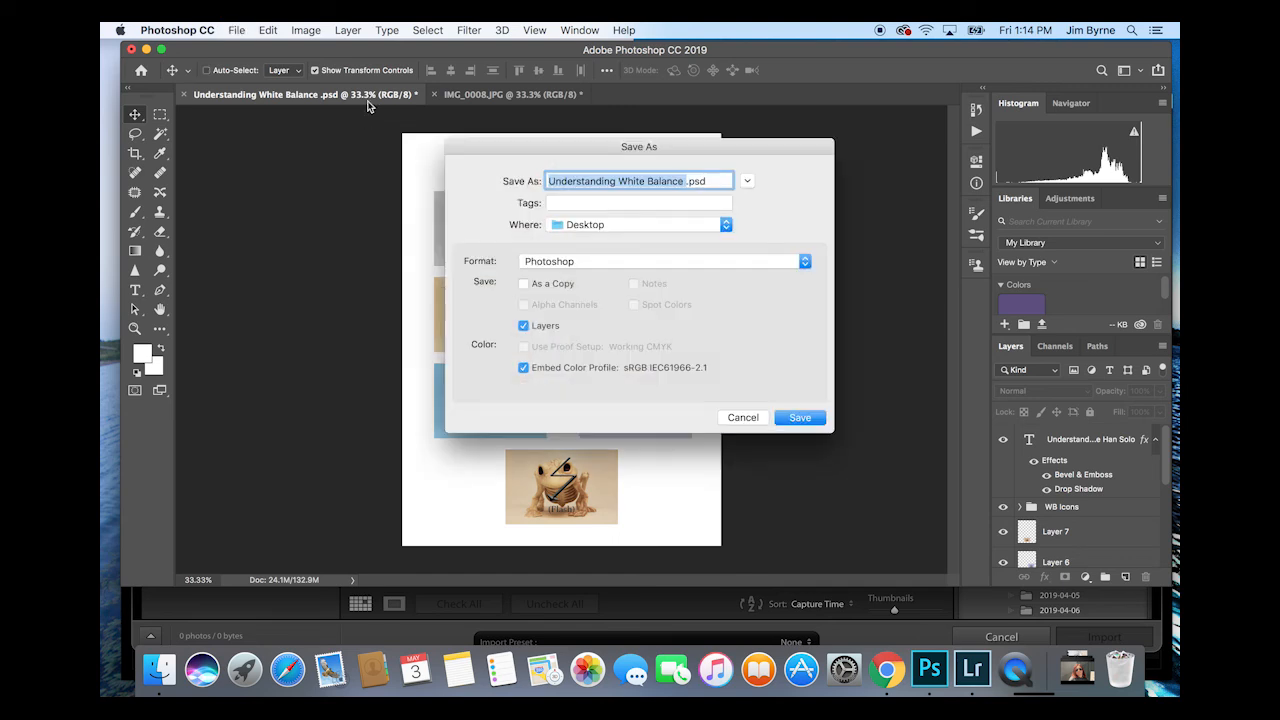
click(683, 181)
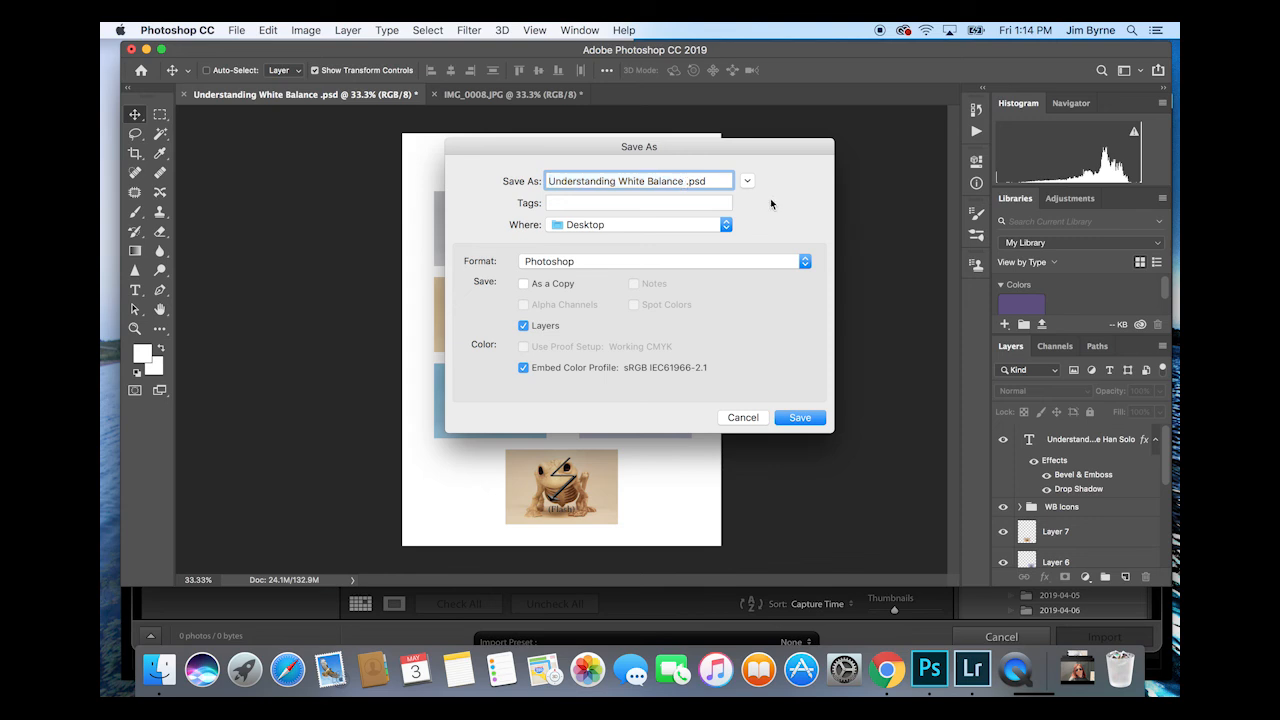
text(Han Solo)
click(609, 260)
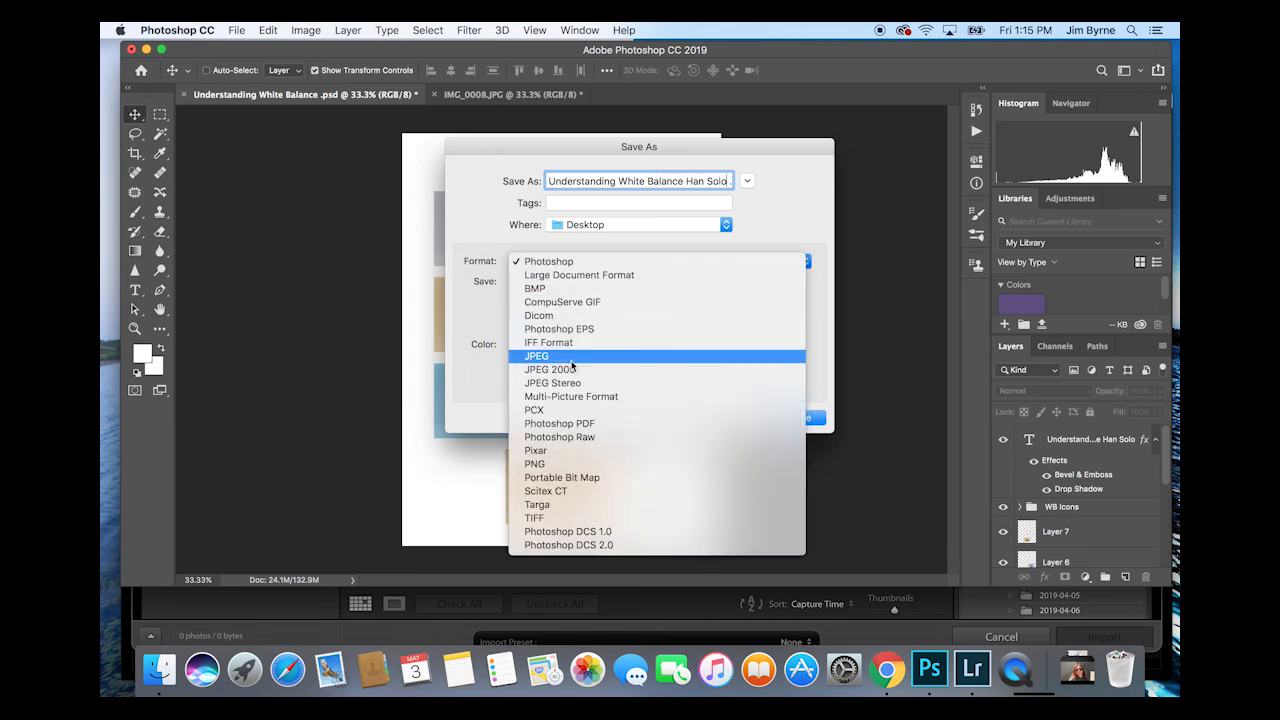
click(571, 359)
click(800, 418)
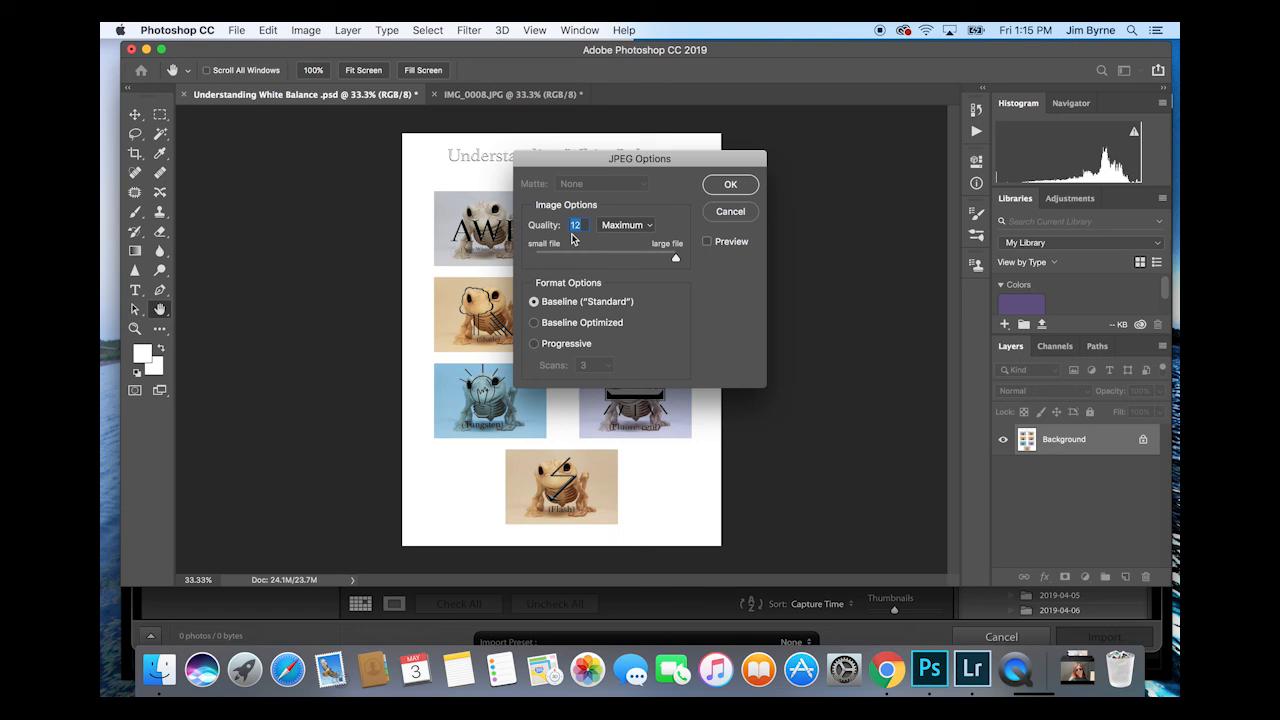
click(734, 188)
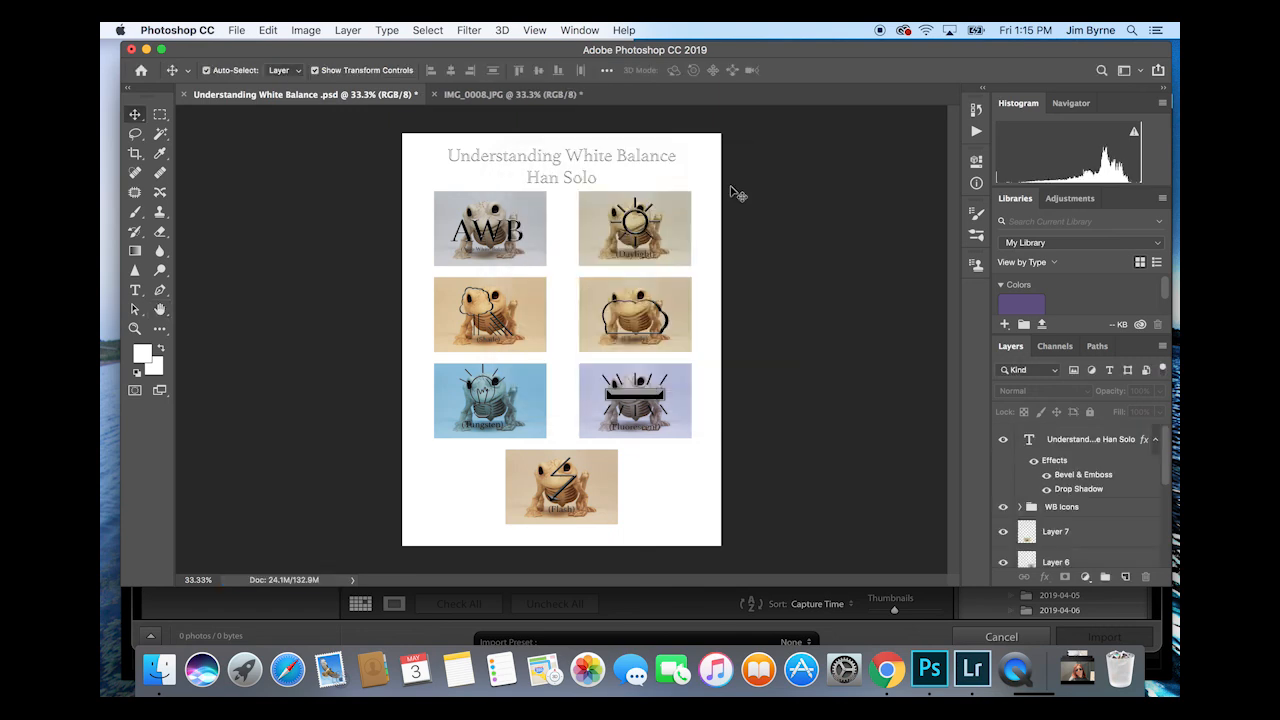